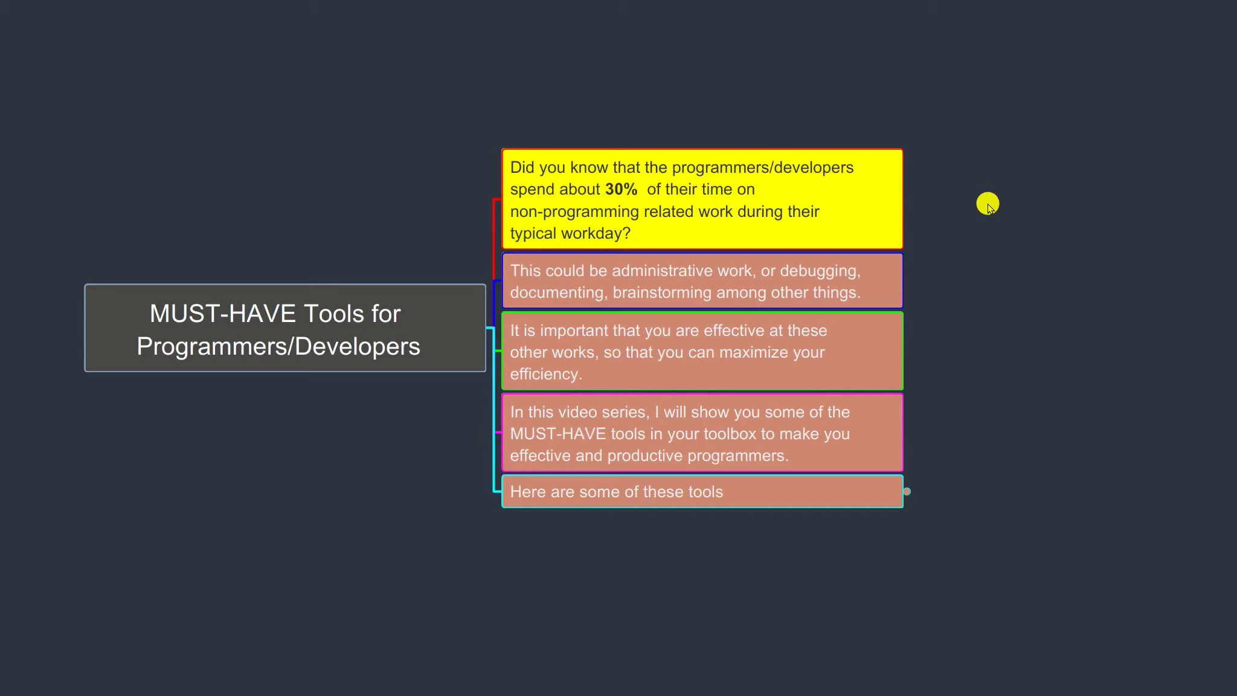
Step: Read through the introductory nodes of the mind map, expand "Here are some of these tools", and select the Greenshot entry
left_click(837, 280)
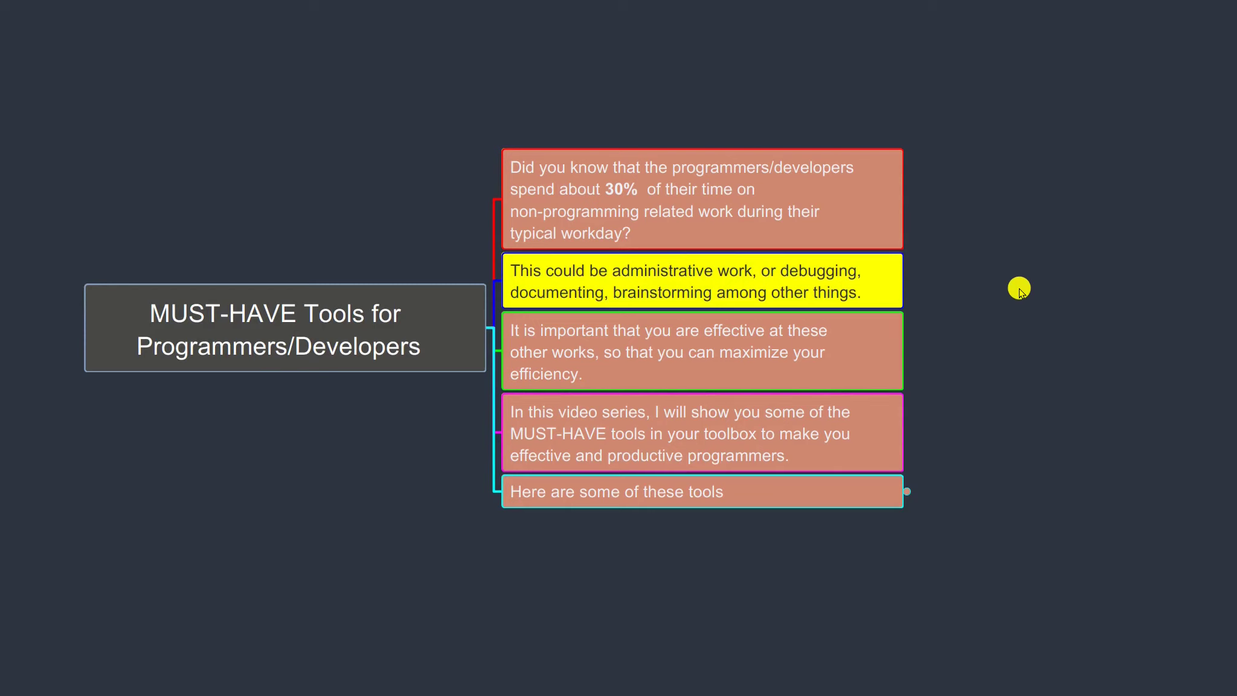
left_click(829, 342)
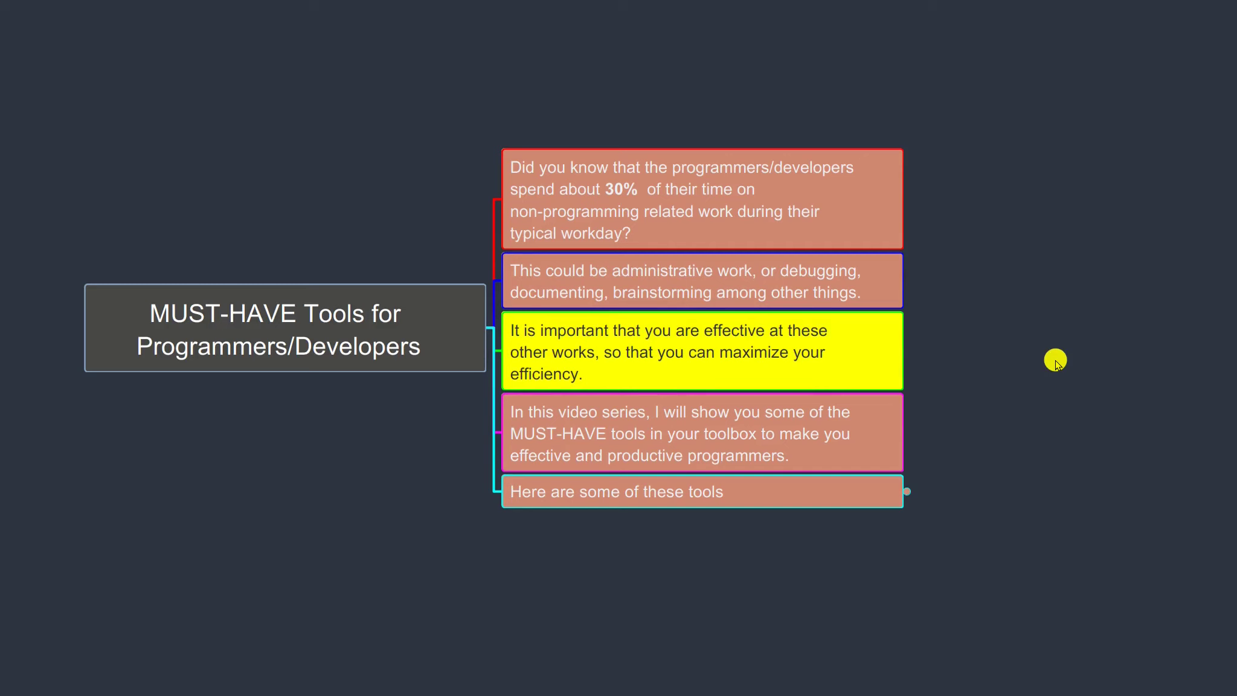
left_click(856, 425)
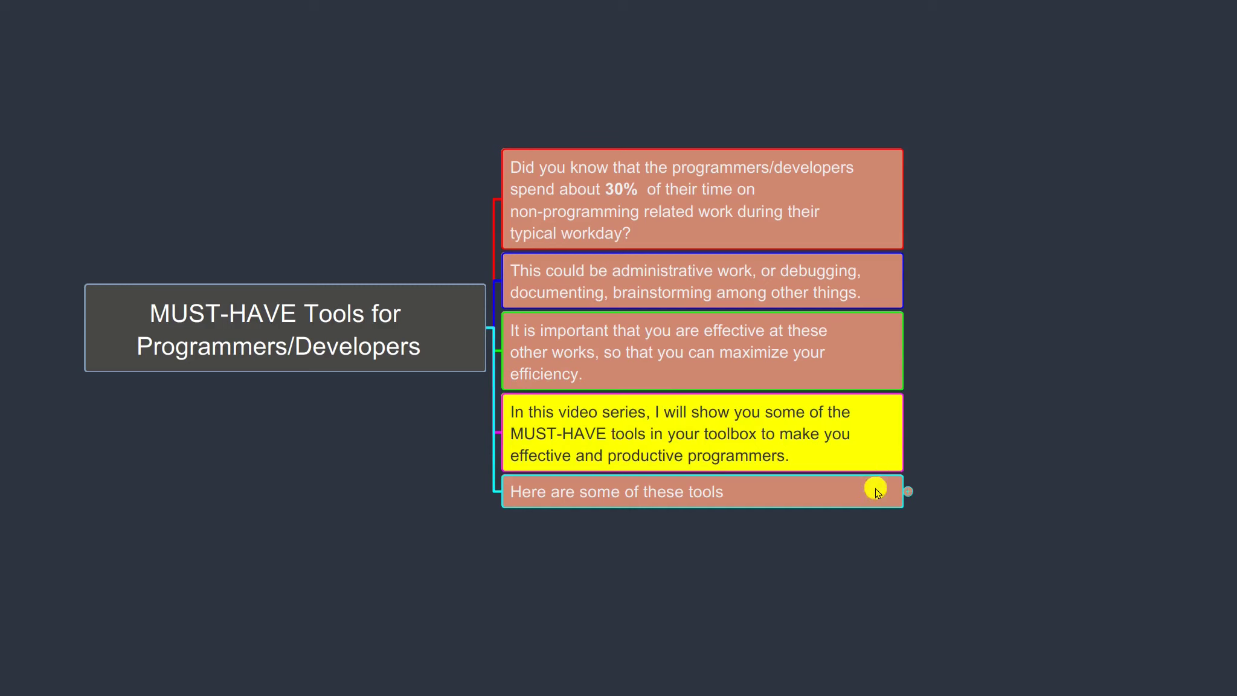
left_click(854, 490)
left_click(907, 494)
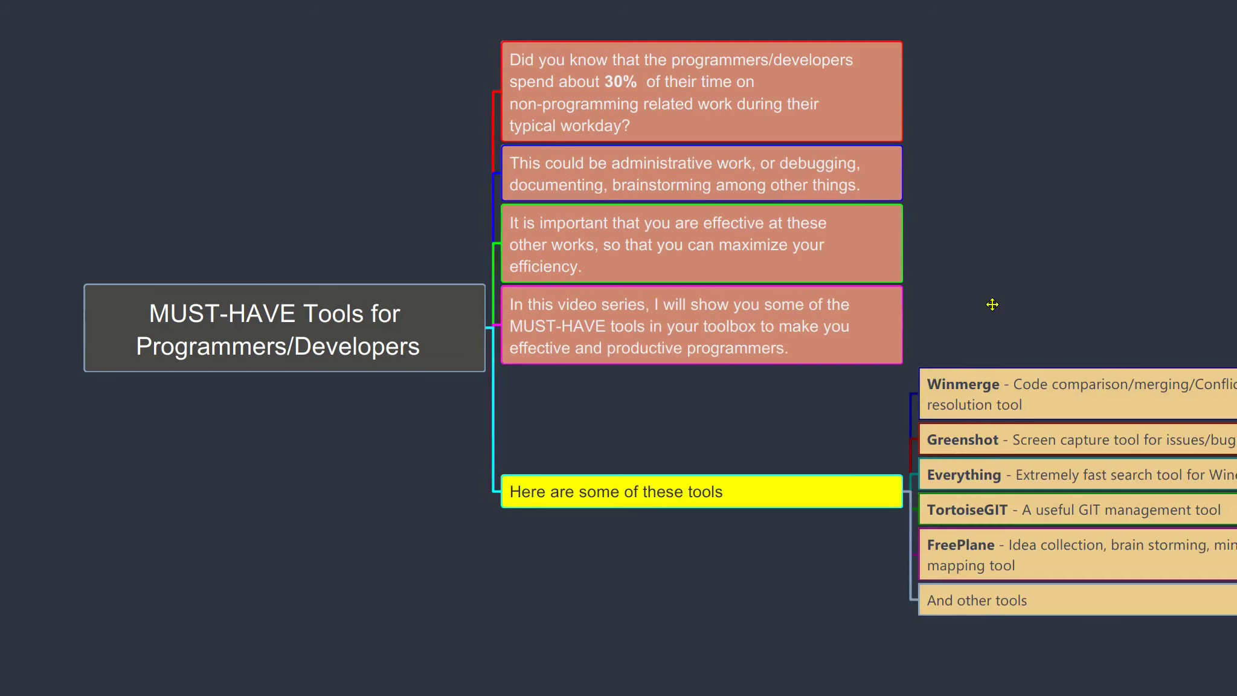
key("Right")
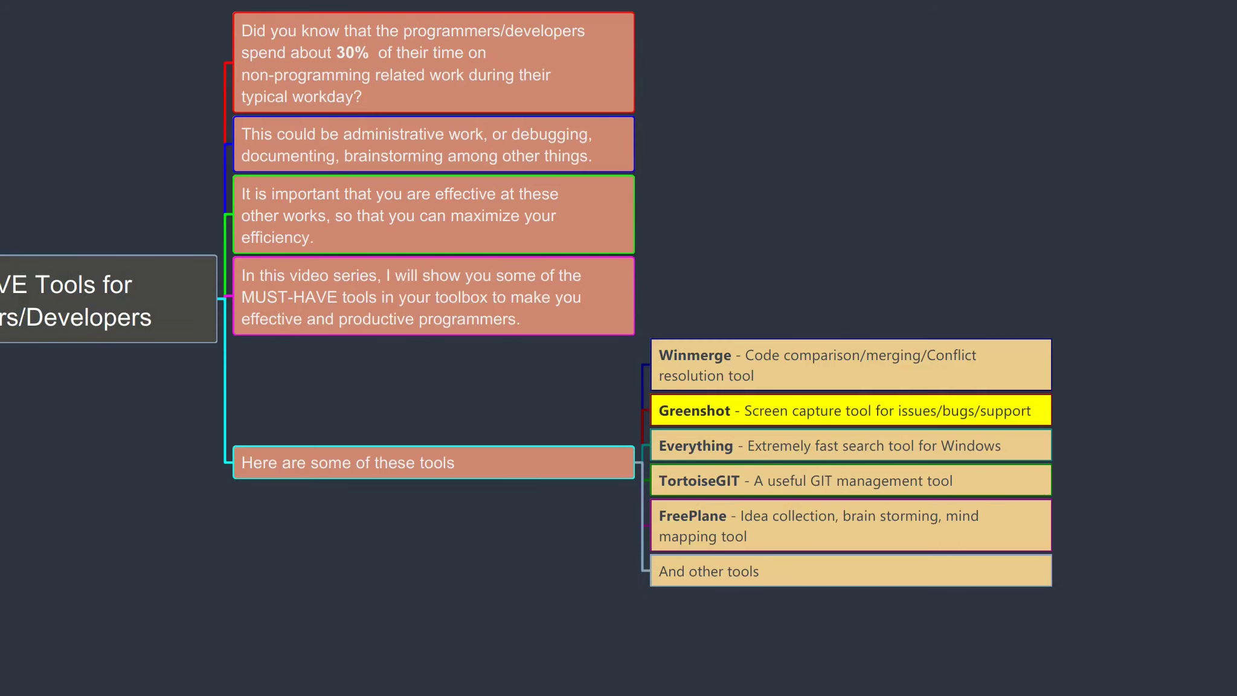
left_click(844, 420)
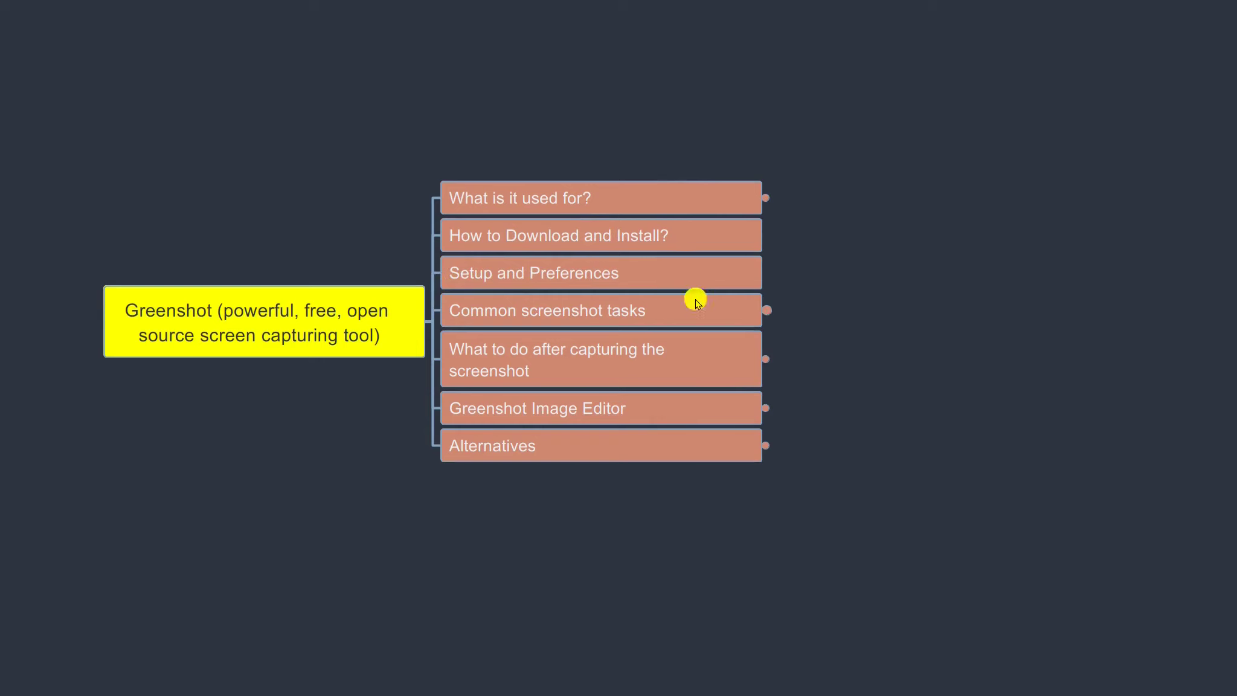
Step: Preview the "Common screenshot tasks" and "What to do after capturing the screenshot" branches, collapsing each one again
left_click(766, 310)
left_click(766, 309)
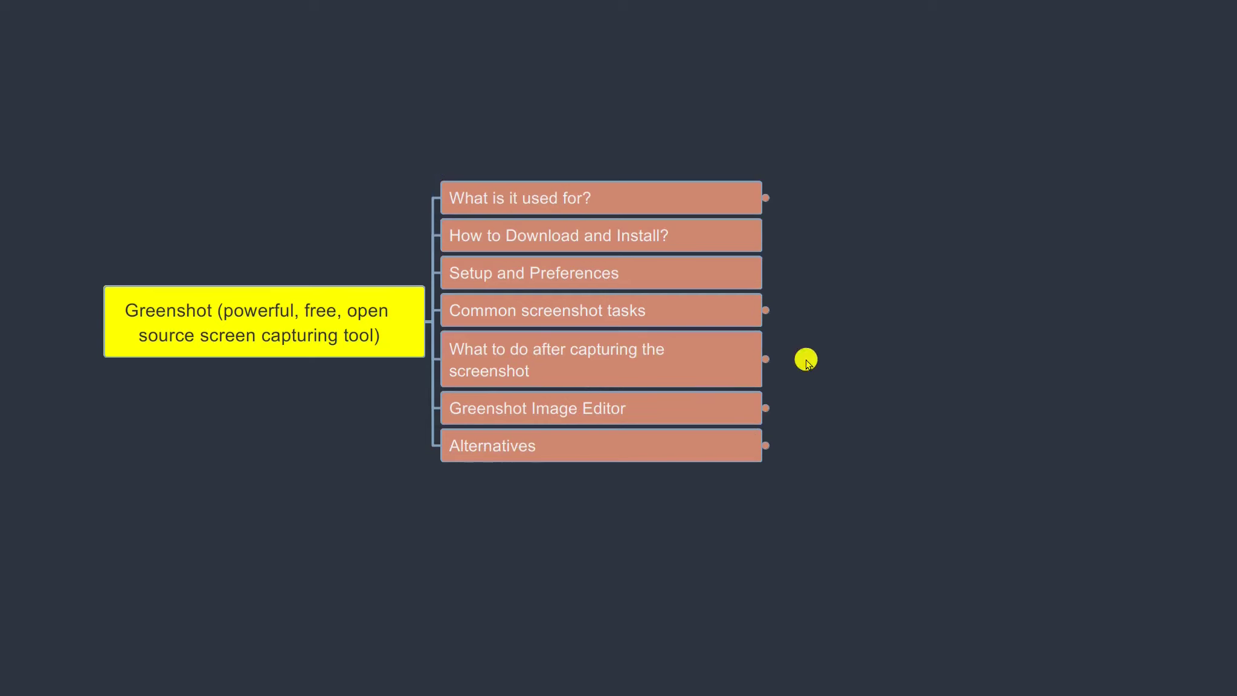
left_click(766, 359)
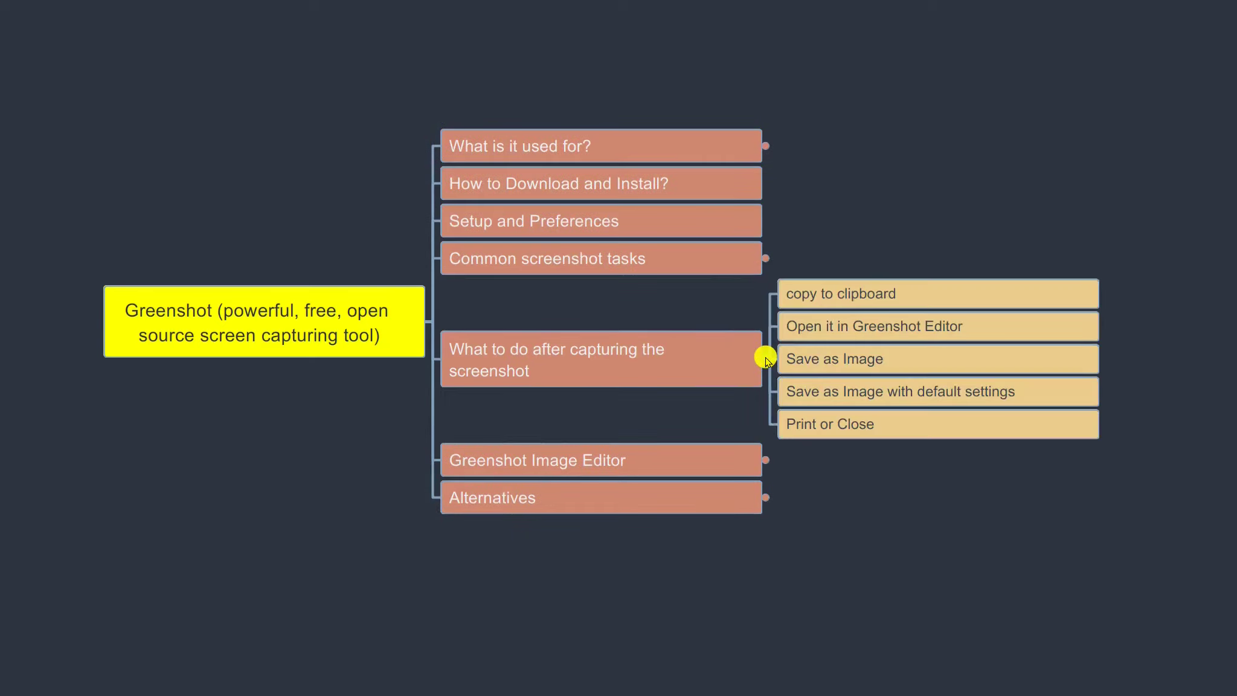
left_click(766, 359)
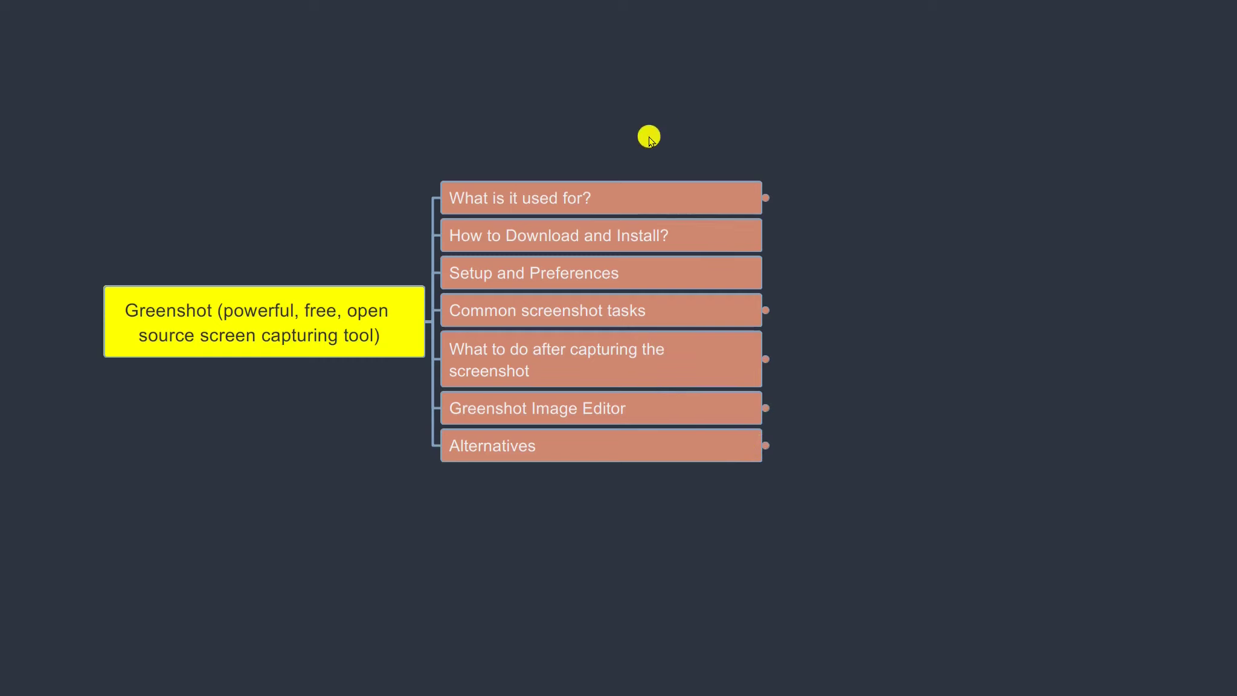
Step: Expand the "What is it used for?" branch and highlight its time stamps and screenshots tool notes
left_click_drag(648, 132, 662, 143)
left_click(746, 220)
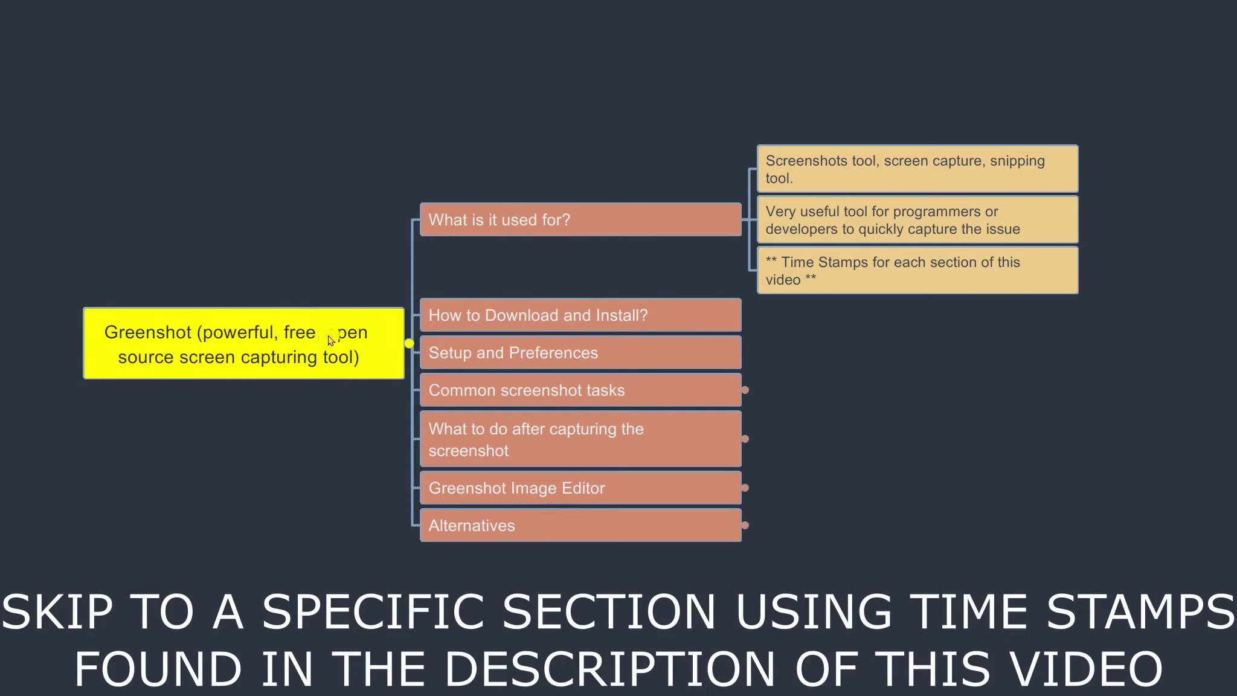
left_click(848, 277)
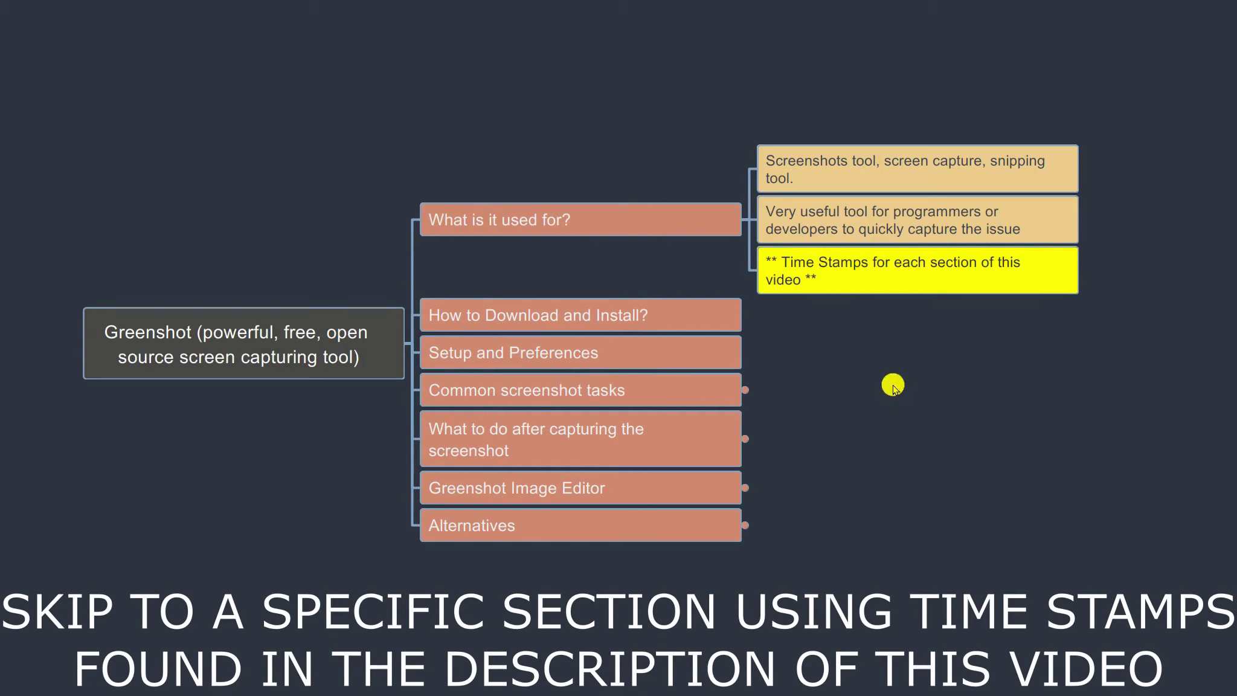
left_click(888, 174)
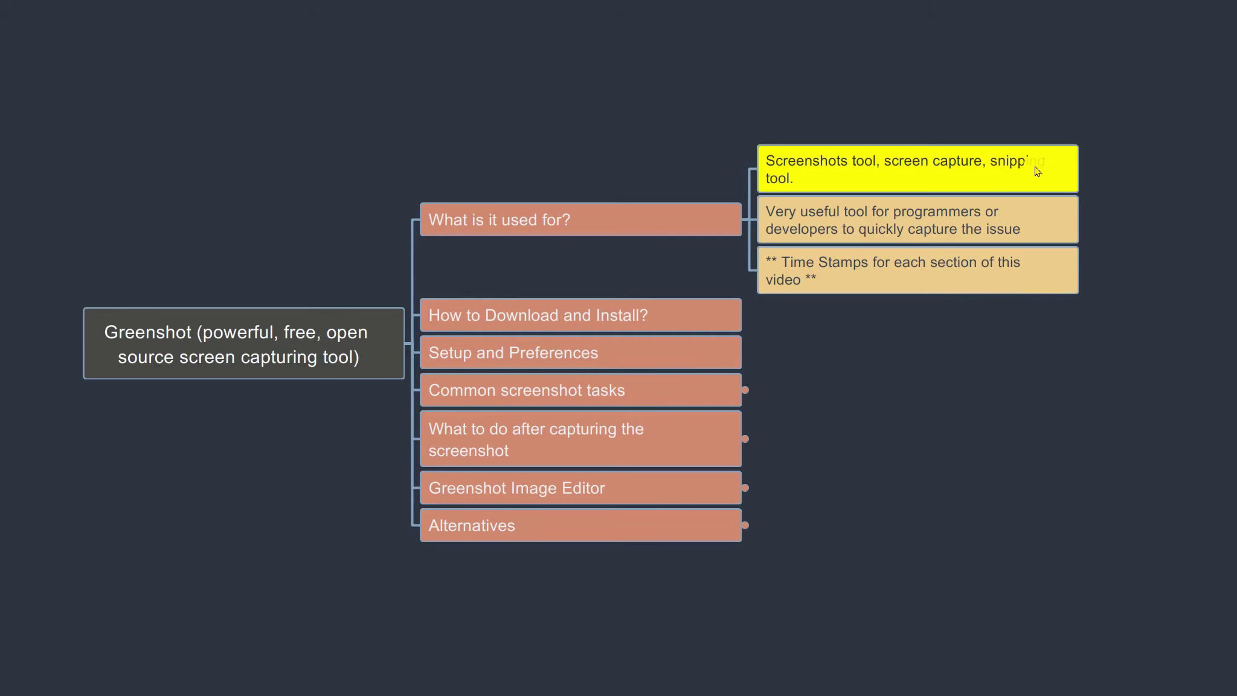
Step: Find and launch the Windows Snipping Tool, look over its window, and close it
key("super")
type("snipp")
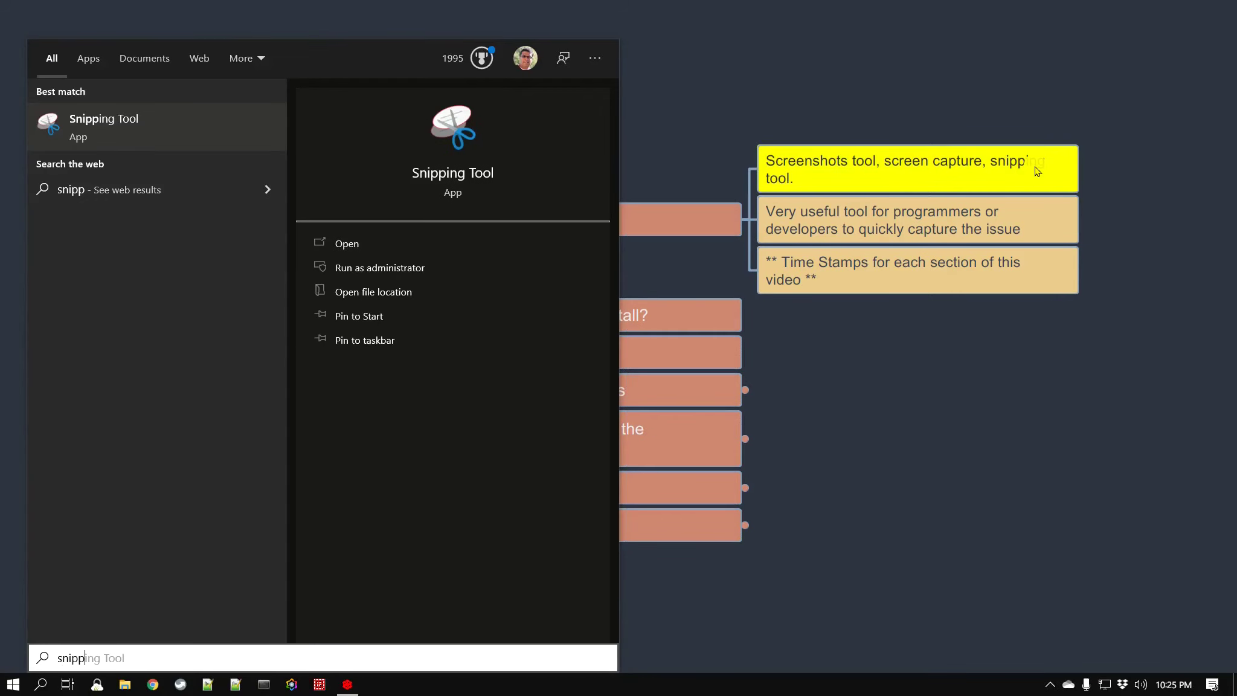
left_click(232, 124)
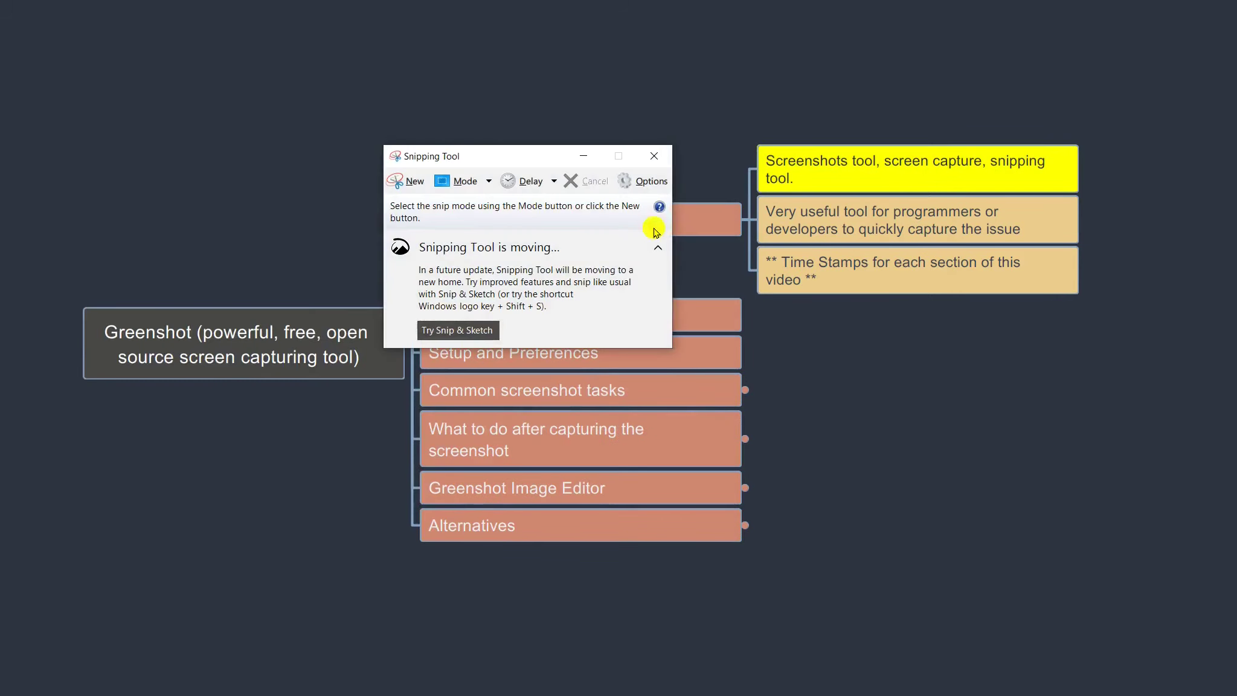
left_click_drag(502, 157, 530, 149)
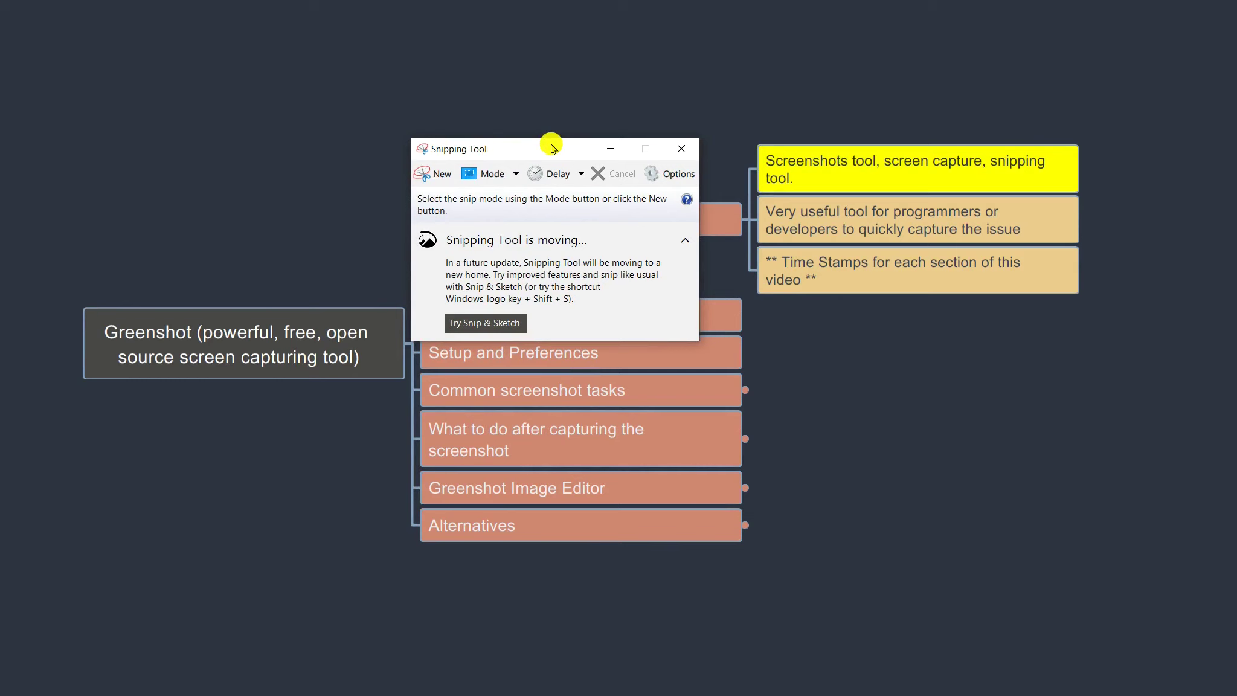
left_click(682, 150)
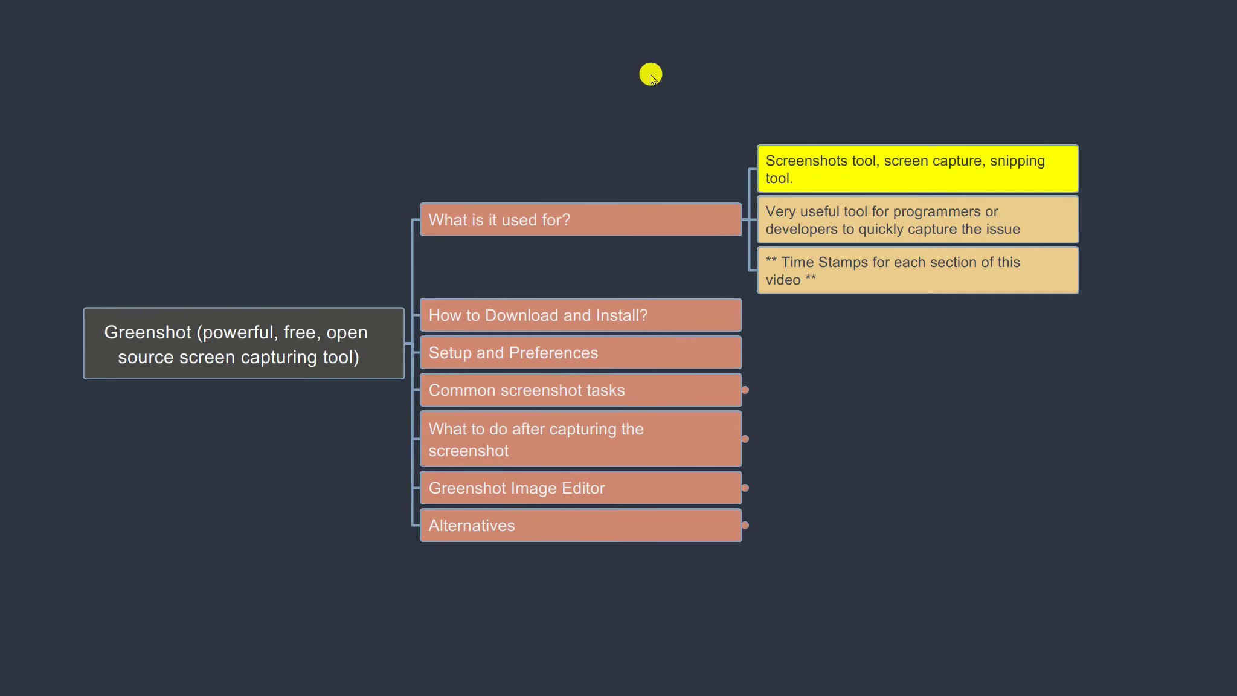
Step: Collapse "What is it used for?", select "How to Download and Install?", and search Google for "greenshot" in a Chrome guest window
left_click(744, 221)
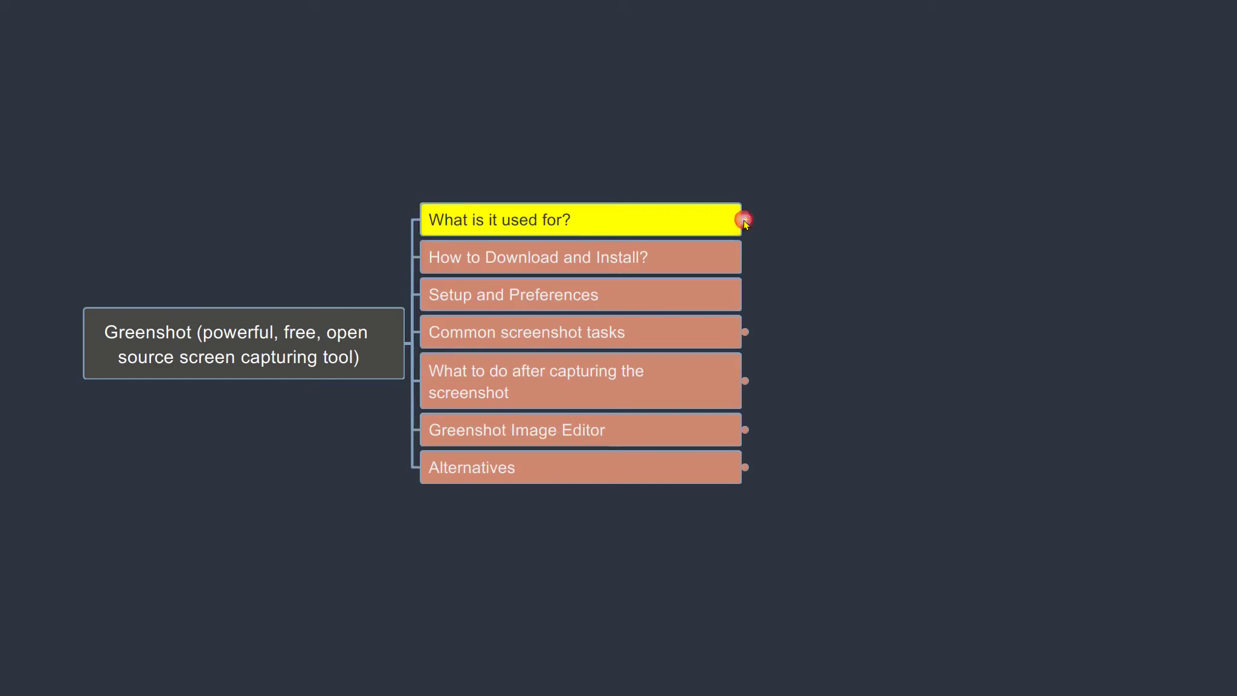
left_click(522, 263)
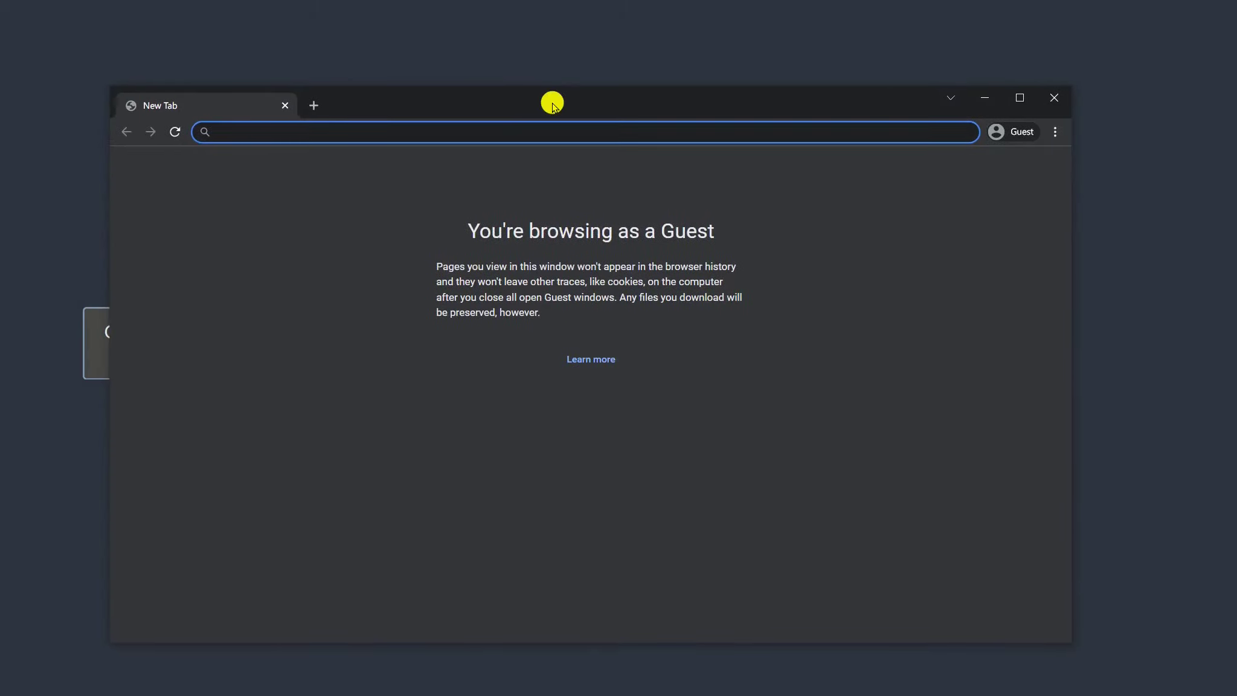
type("greenshot")
key("Return")
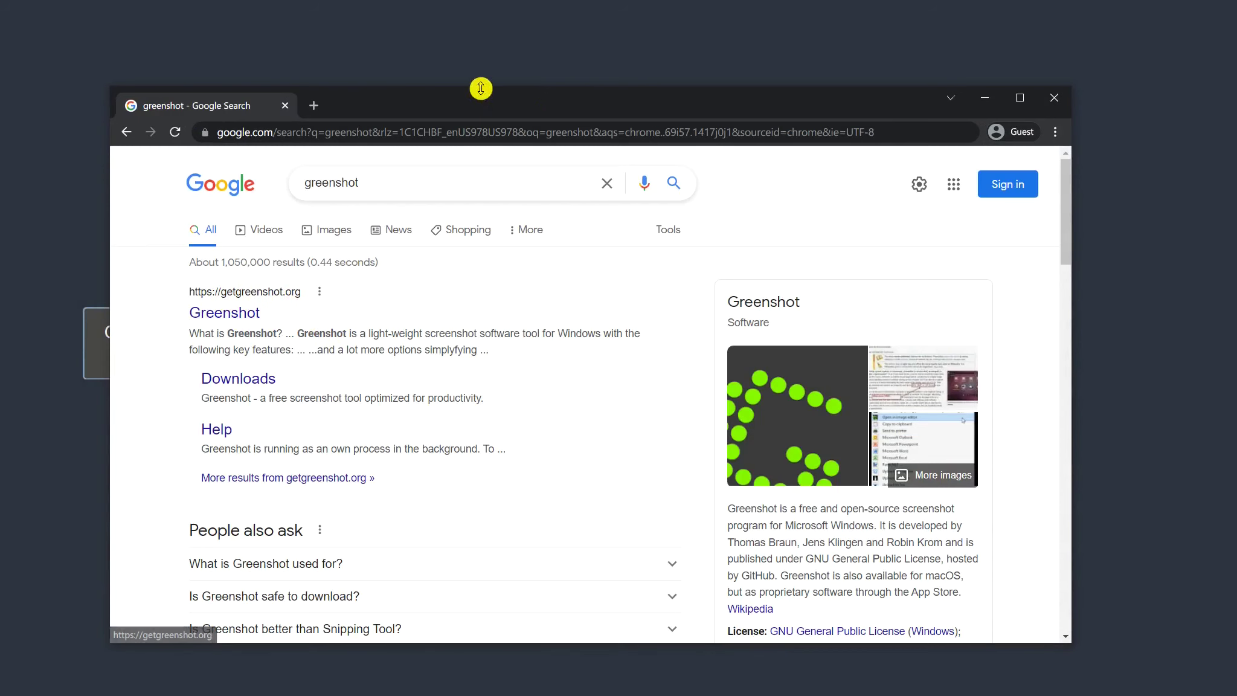
left_click_drag(484, 100, 531, 84)
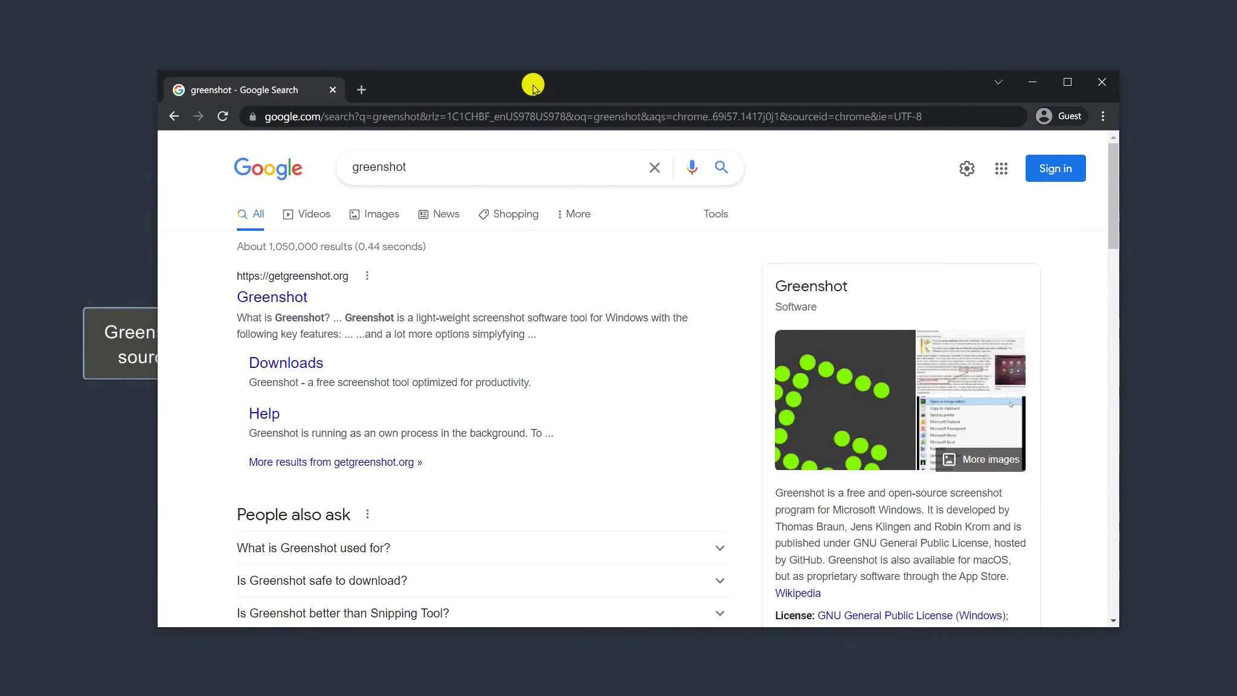
Step: Open Greenshot's Downloads page from the search results and download the latest stable Windows release
left_click(311, 367)
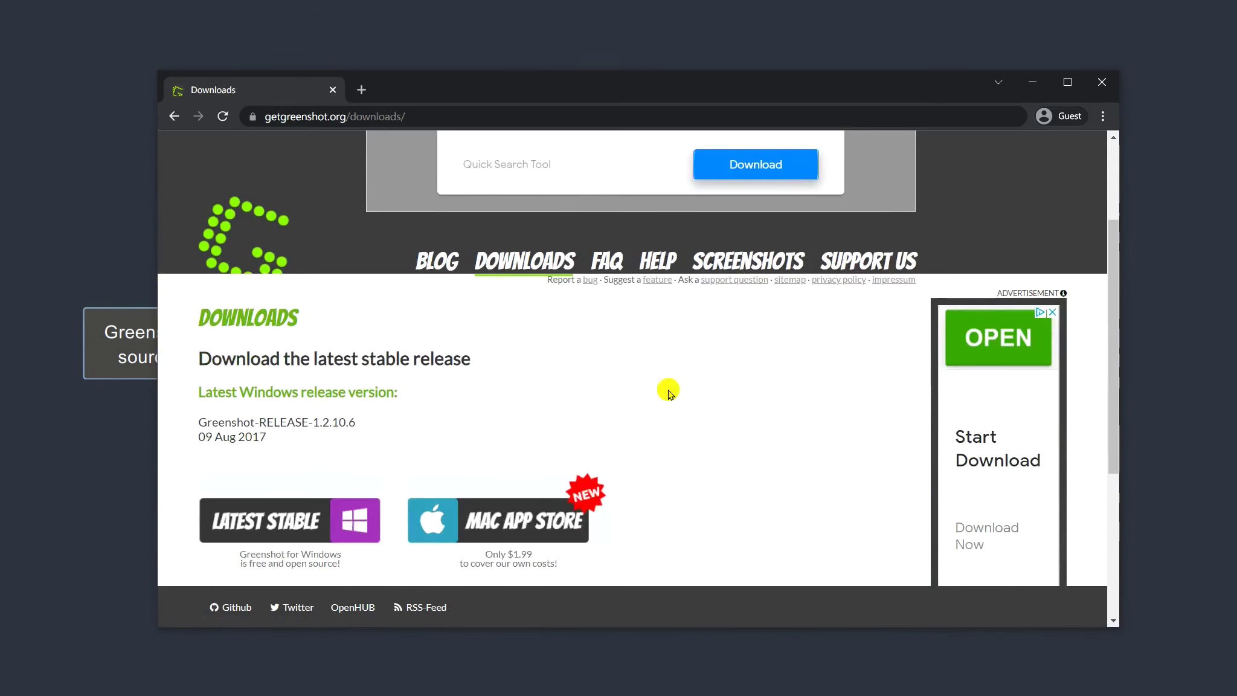
scroll(431, 402, "down", 2)
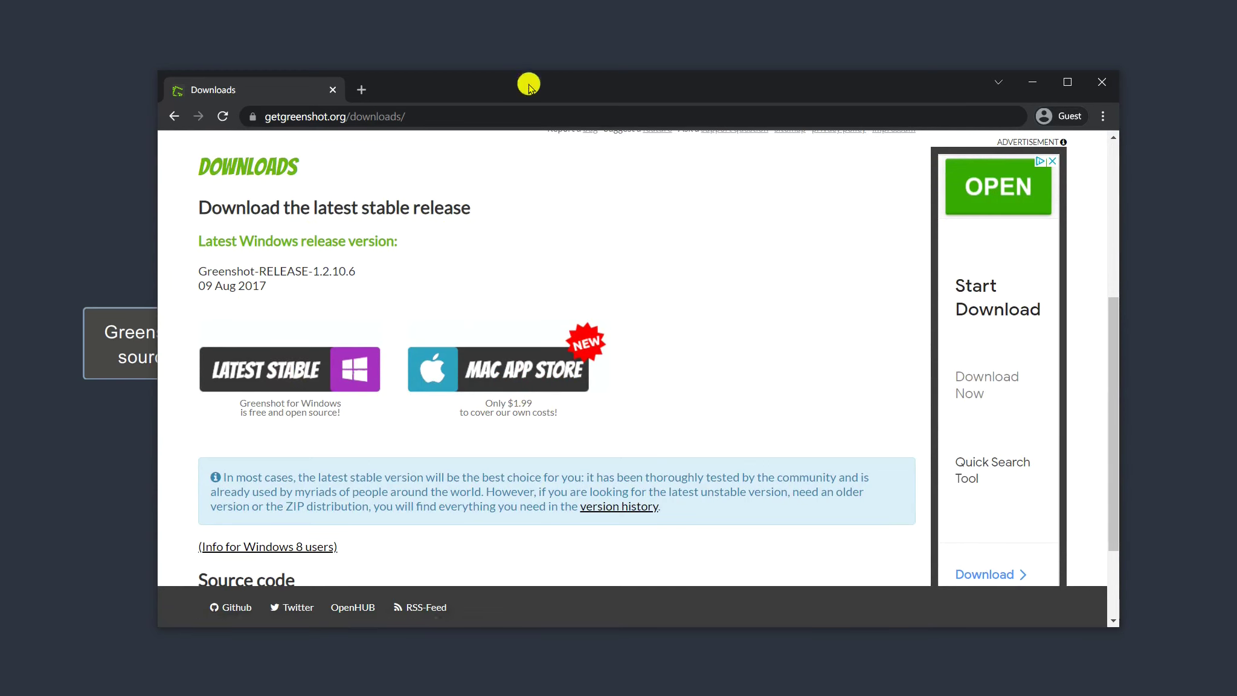
left_click_drag(530, 91, 538, 72)
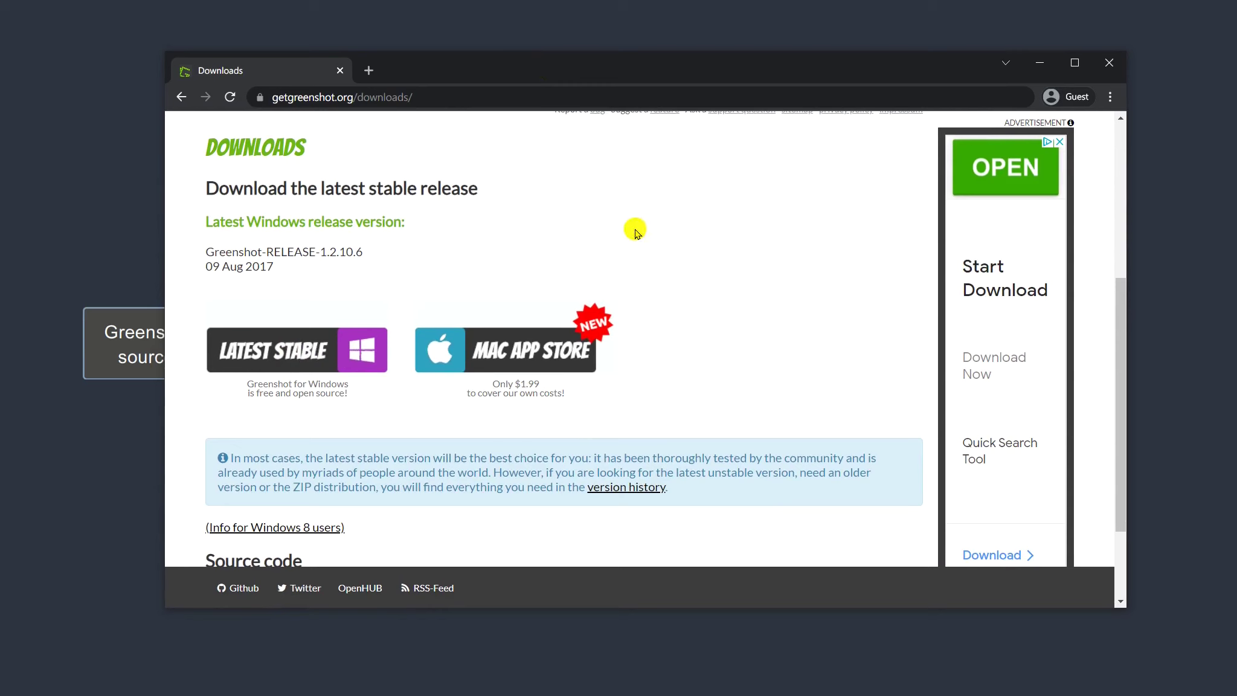
left_click(272, 358)
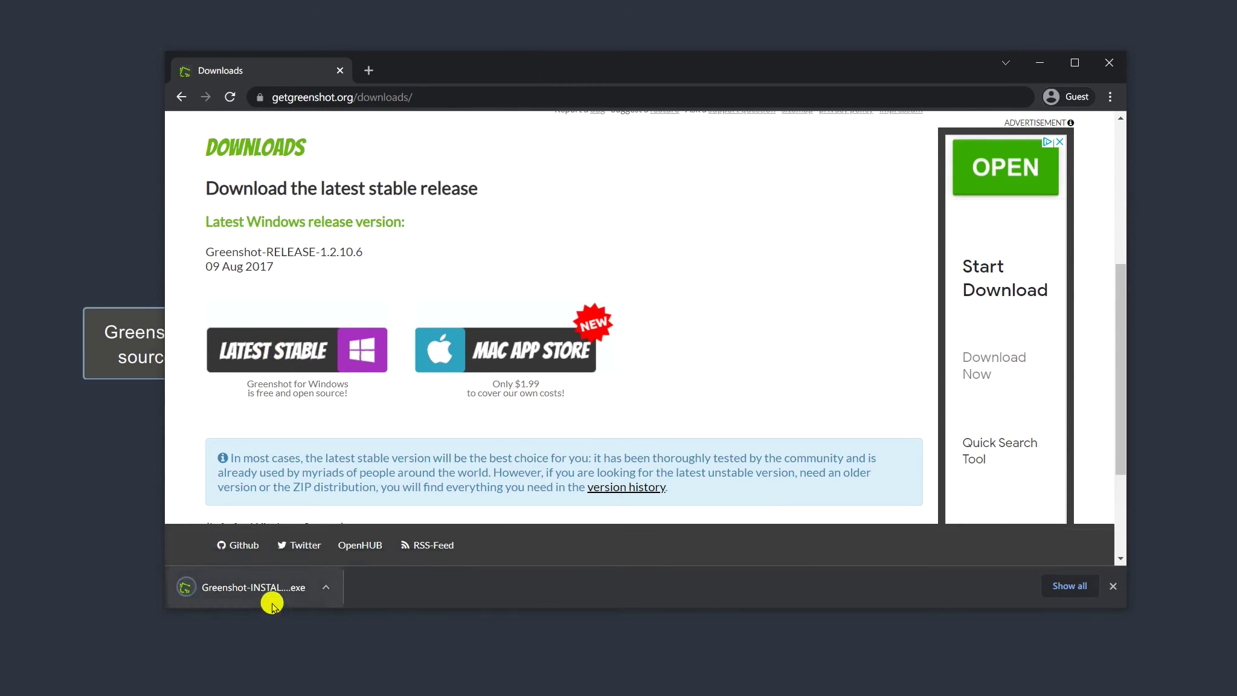
Step: Run the downloaded Greenshot installer, minimize the browser, and use English as the setup language
left_click(266, 585)
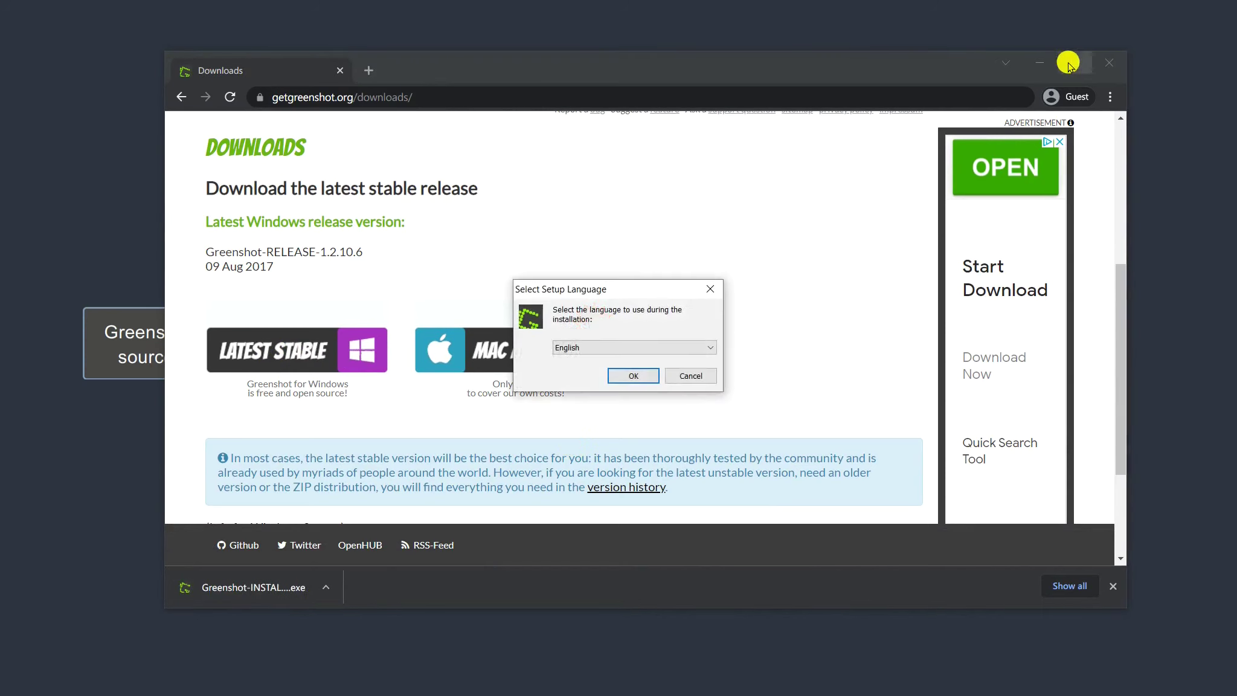
left_click(1040, 62)
left_click_drag(623, 289, 614, 140)
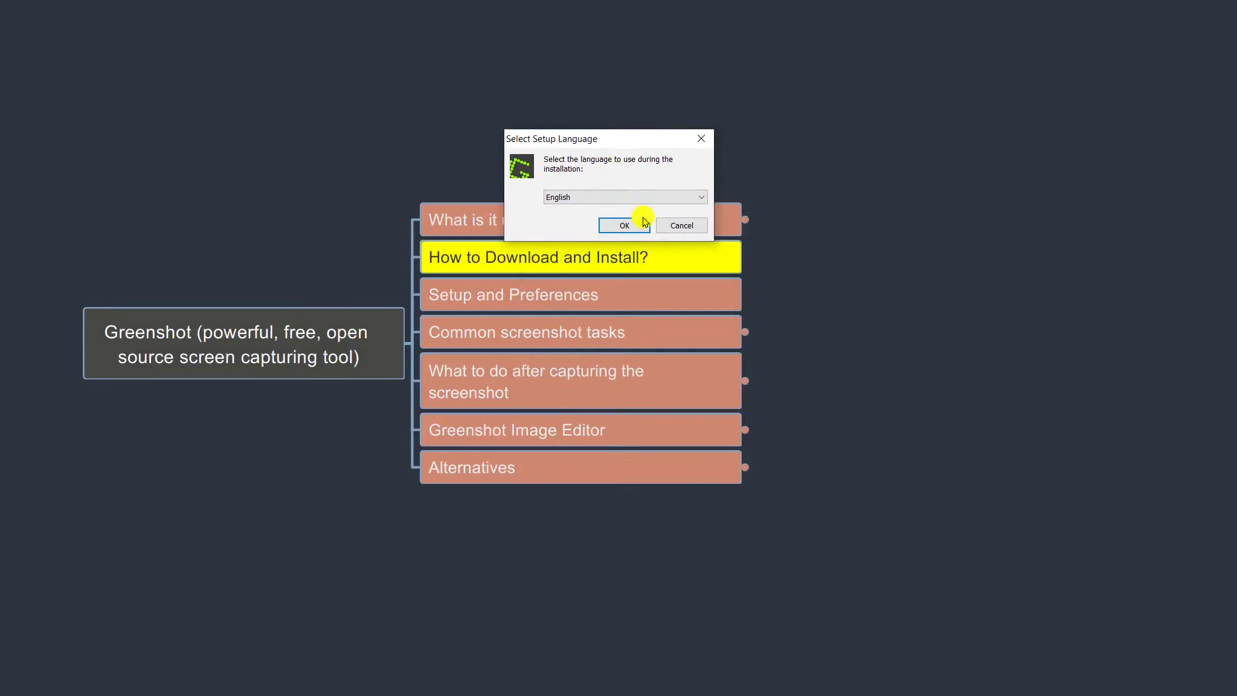
left_click(631, 227)
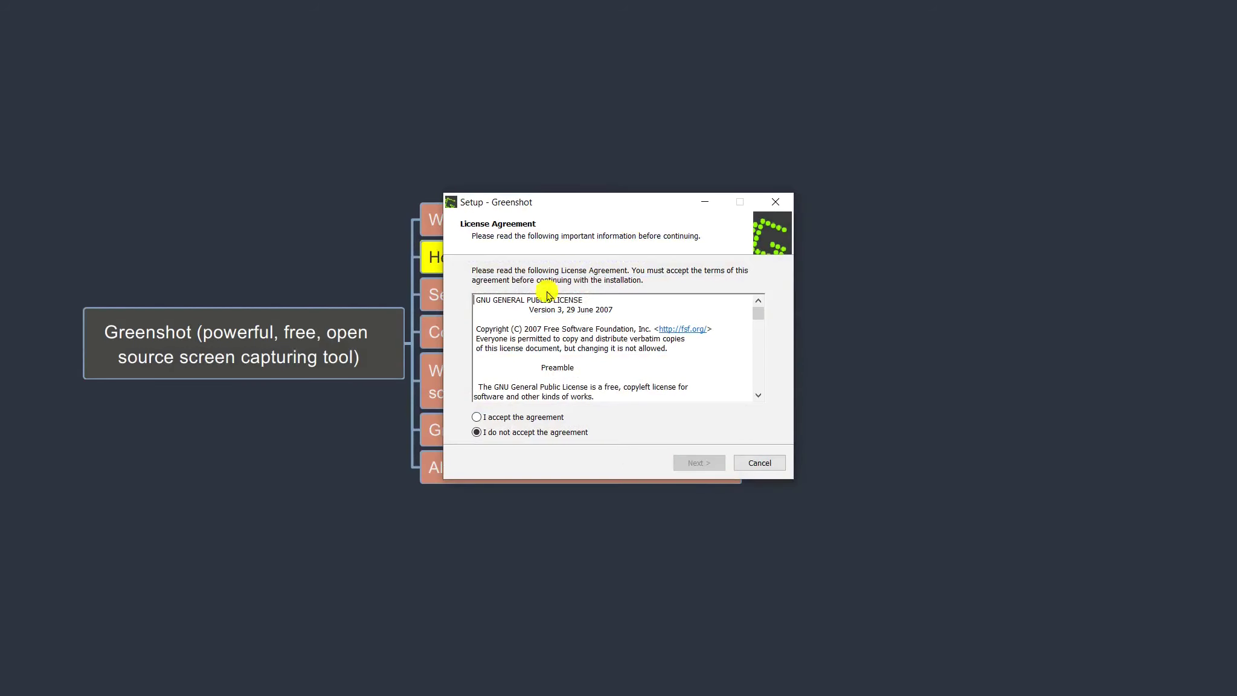
Step: Accept the Greenshot license agreement and proceed to the component selection
left_click(509, 418)
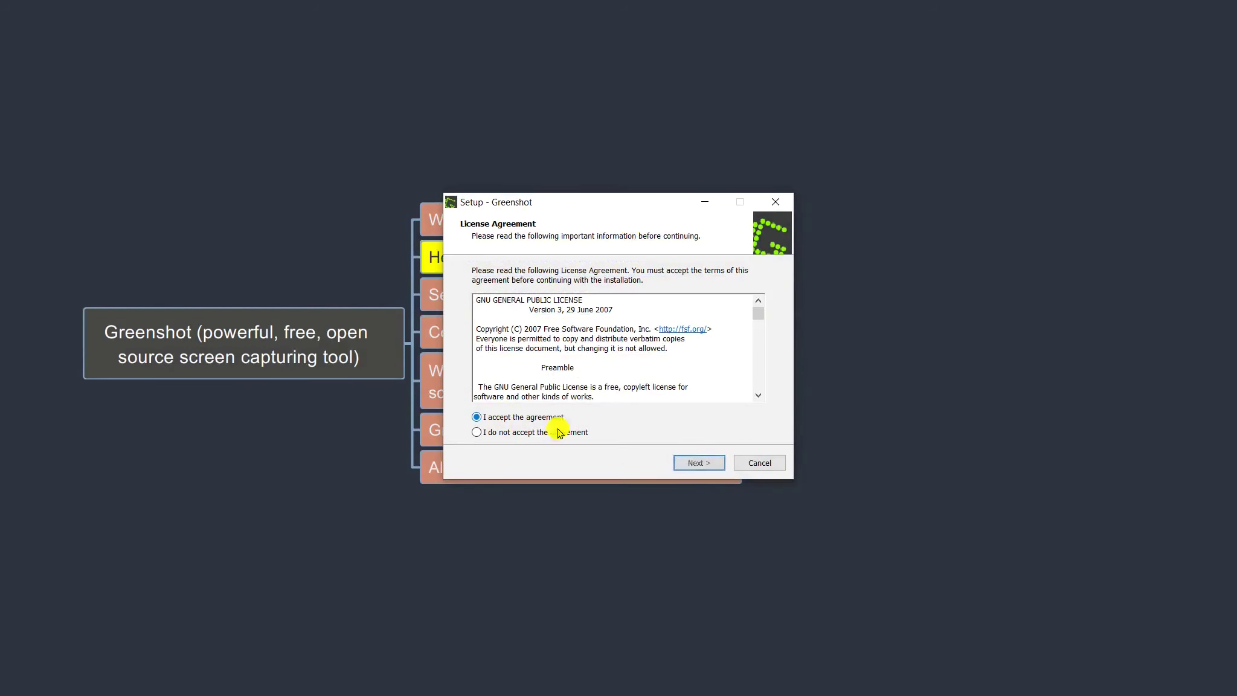
left_click(702, 463)
left_click(700, 463)
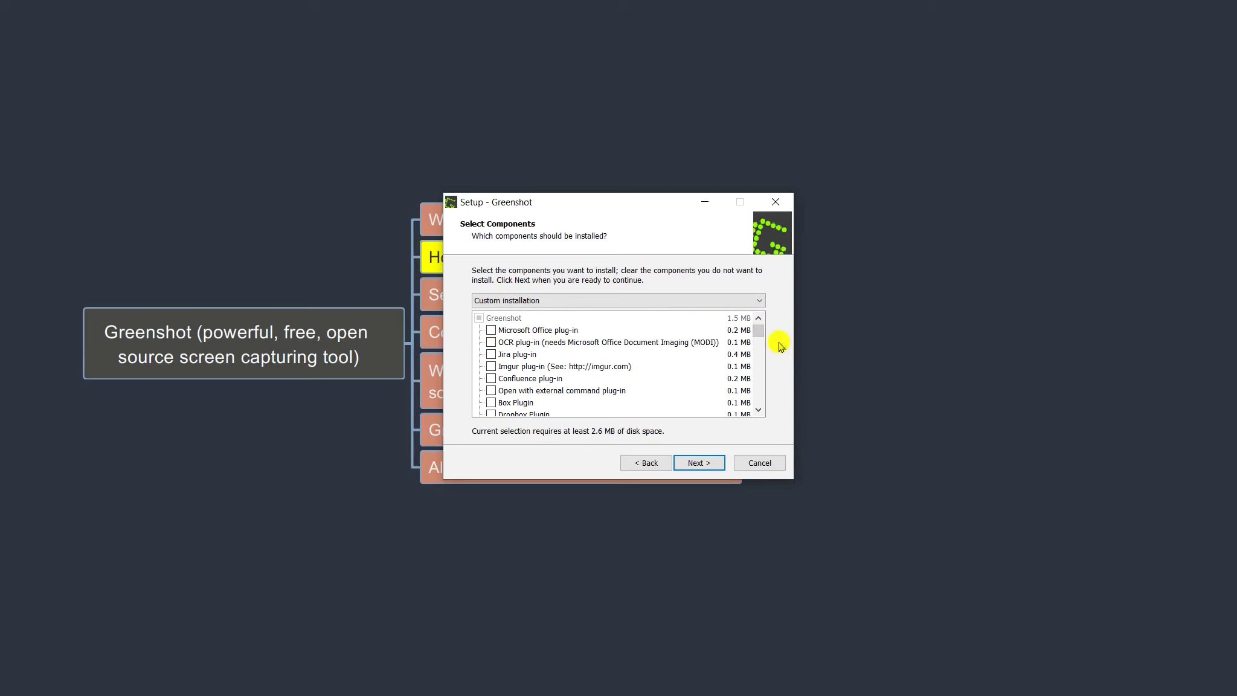
Step: Review the optional plug-ins offered in the Custom installation component list
scroll(755, 334, "down", 4)
scroll(761, 336, "up", 4)
scroll(590, 390, "down", 1)
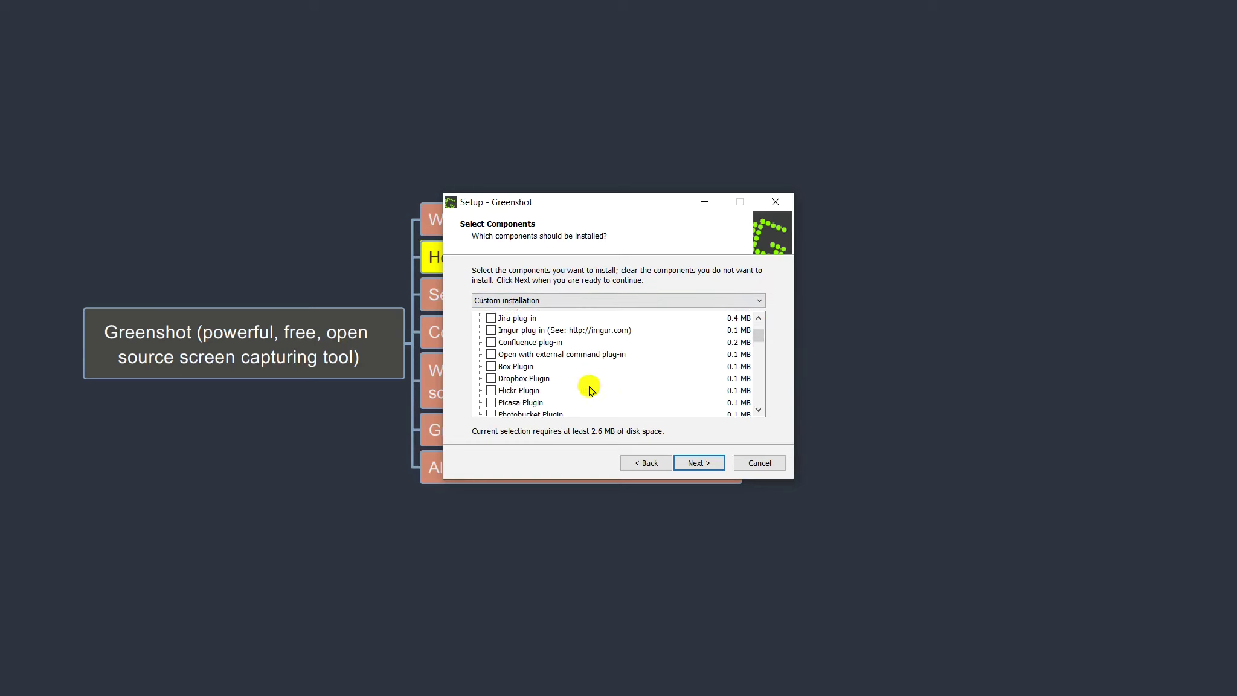
left_click(589, 379)
left_click_drag(622, 203, 684, 258)
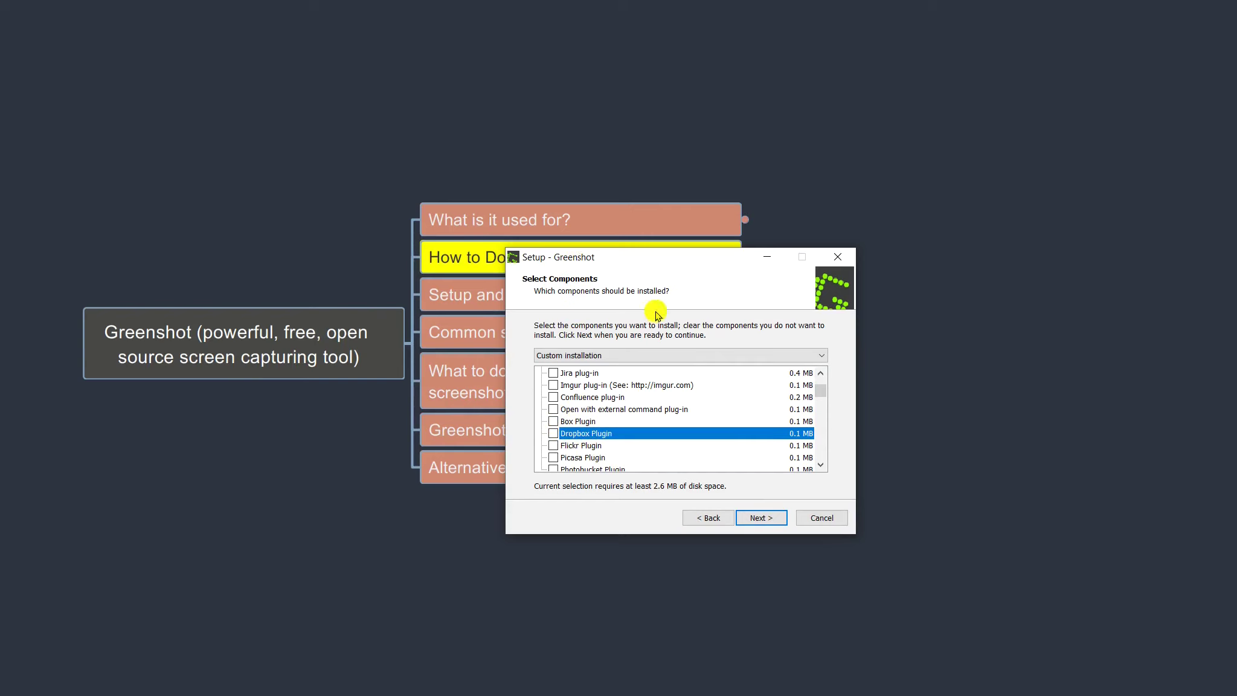
left_click_drag(631, 259, 660, 265)
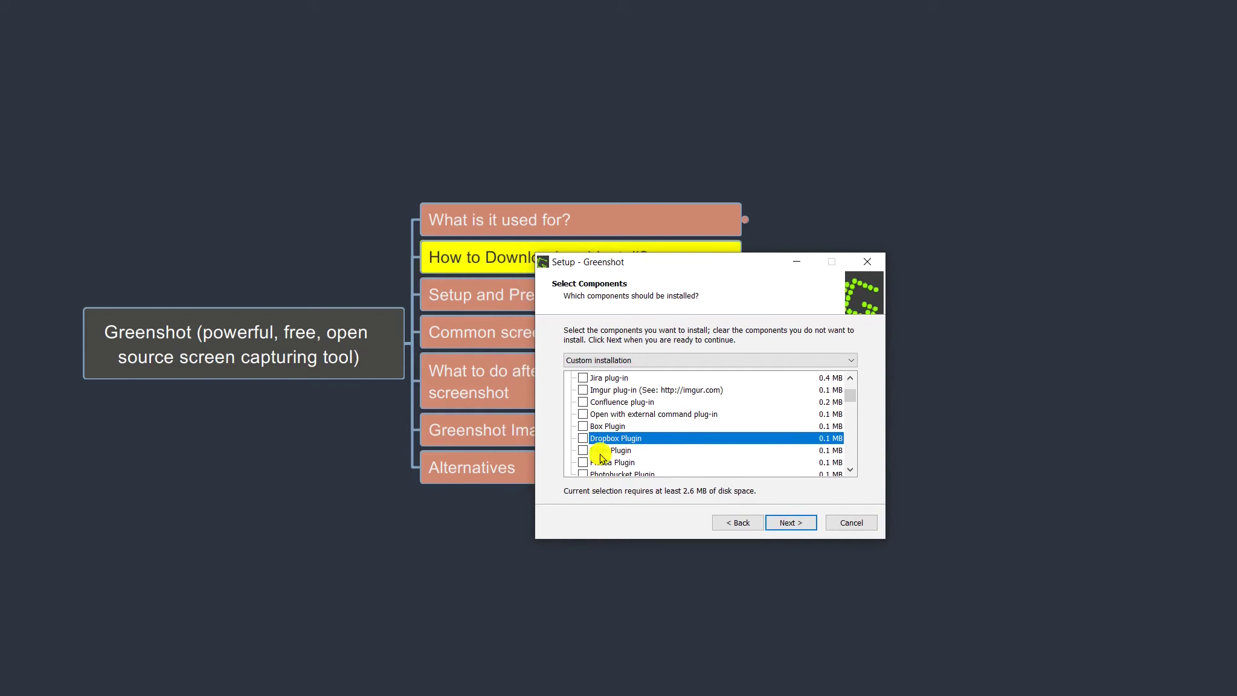
left_click(852, 412)
left_click_drag(854, 413, 862, 386)
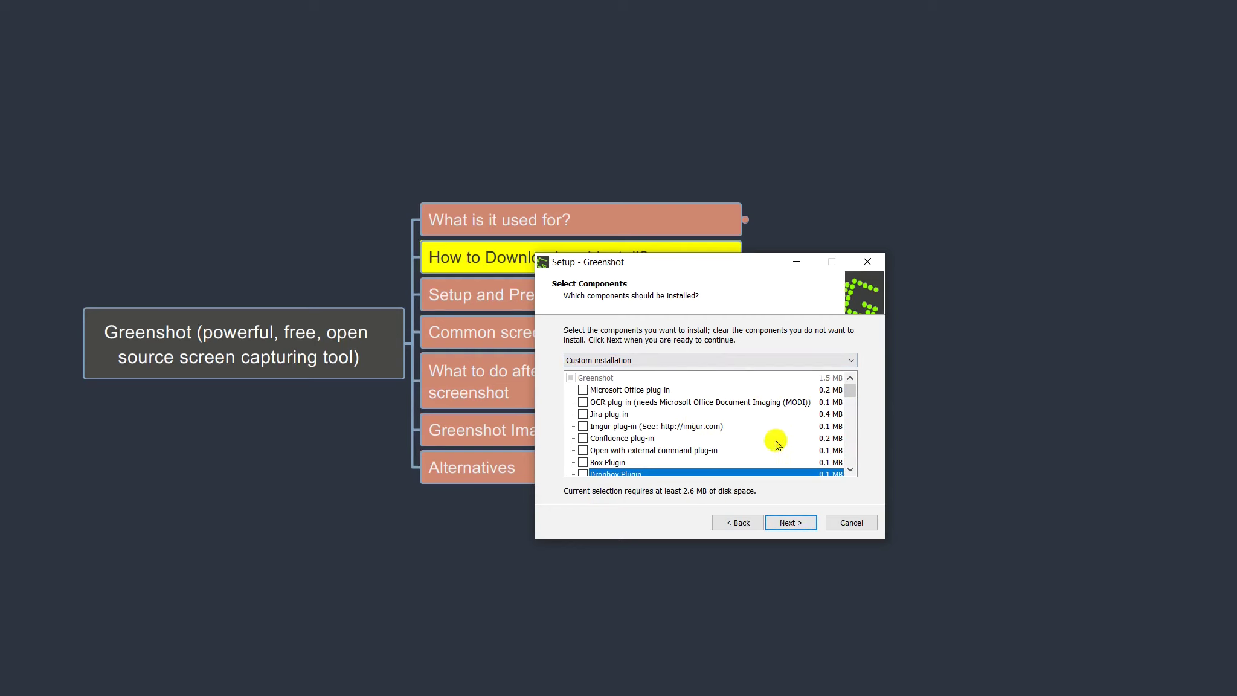
Step: Install Greenshot without optional plug-ins, keeping it set to start with Windows
left_click(795, 526)
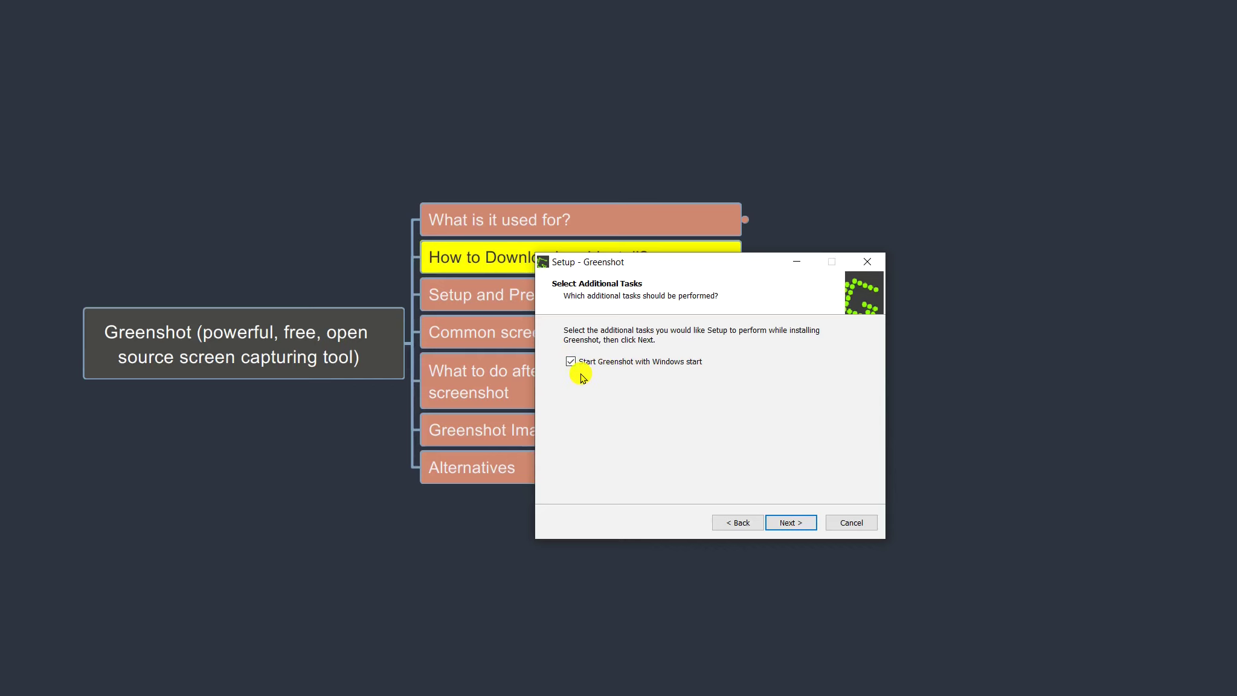
left_click(793, 523)
left_click(794, 523)
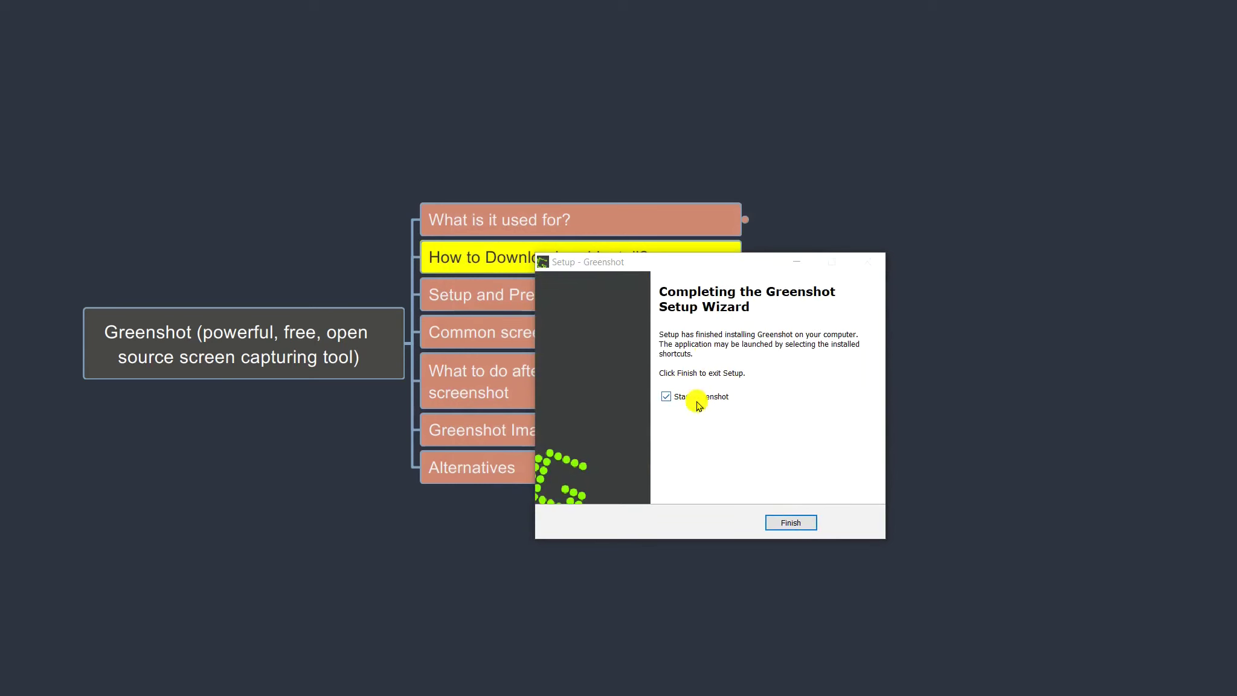
Step: Finish the setup wizard with Greenshot set to start, and highlight the Setup and Preferences topic in the mind map
left_click(796, 523)
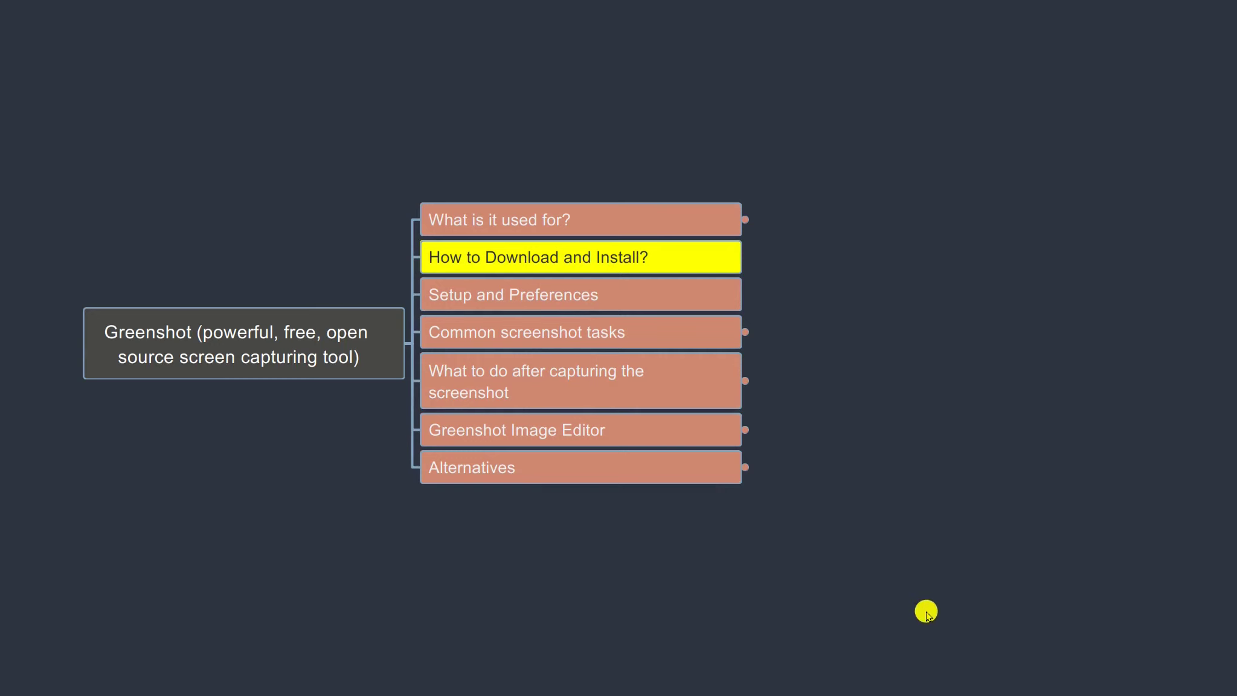
left_click(467, 300)
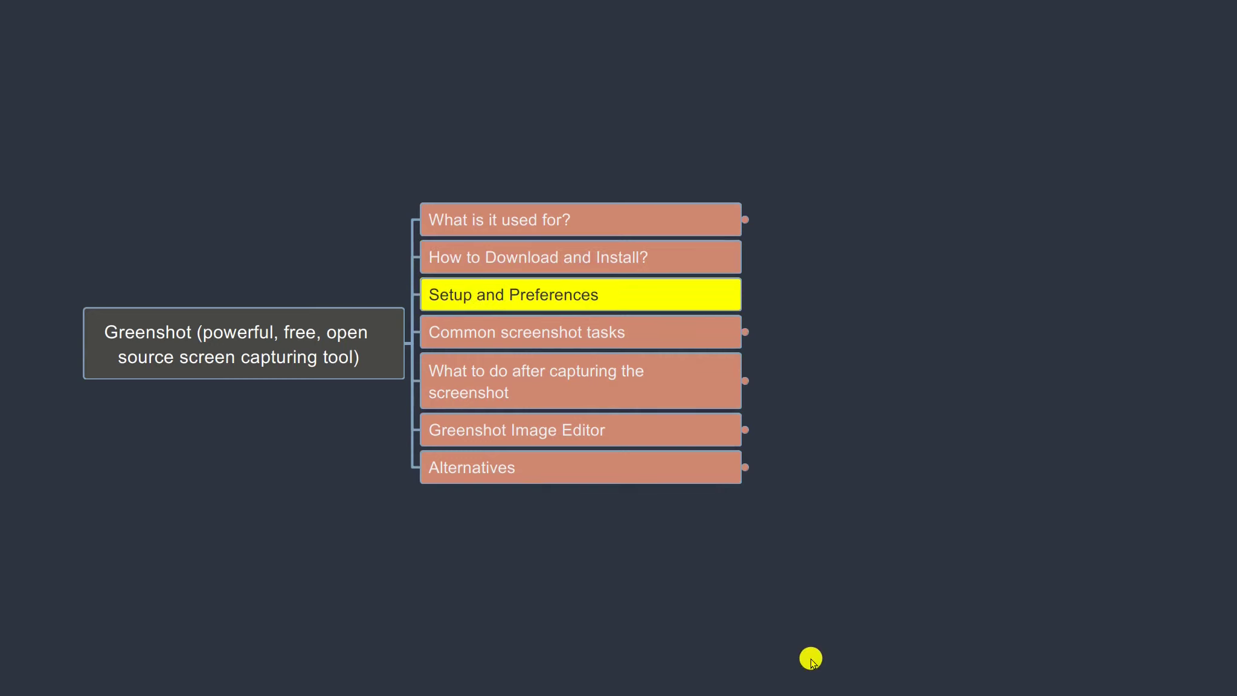
Step: Open Greenshot's preferences from the system tray and move the Settings window clear of the mind map topics
key("super")
left_click(878, 589)
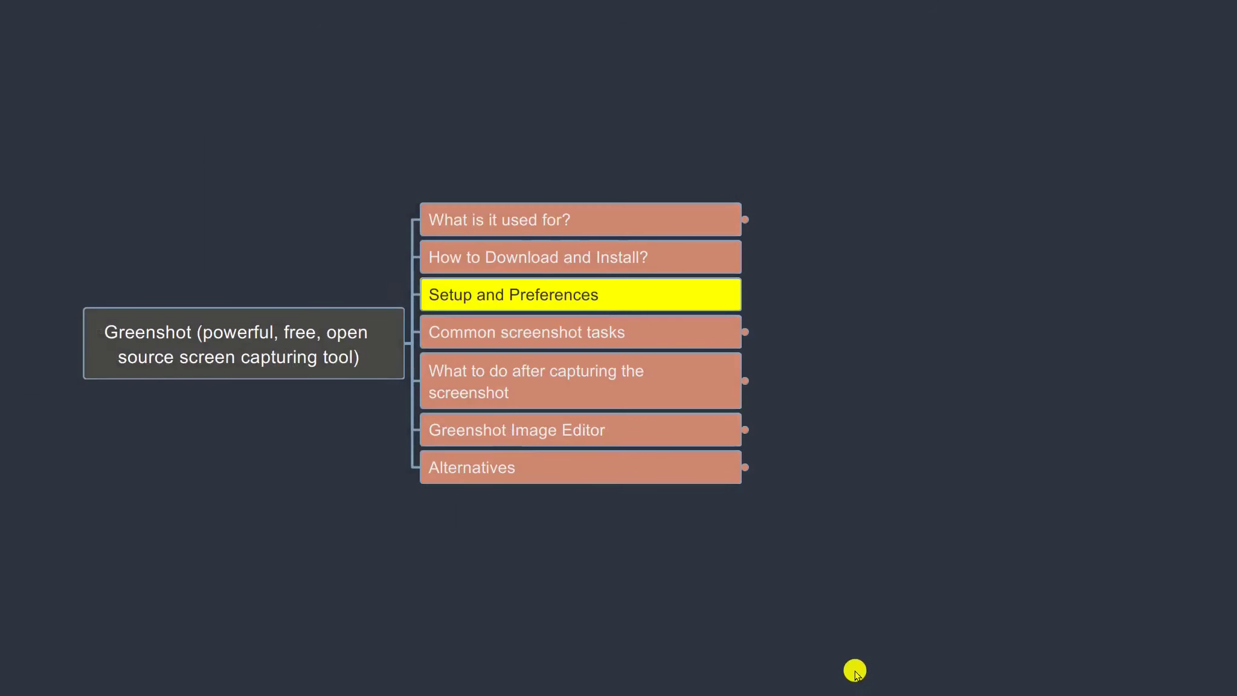
key("super")
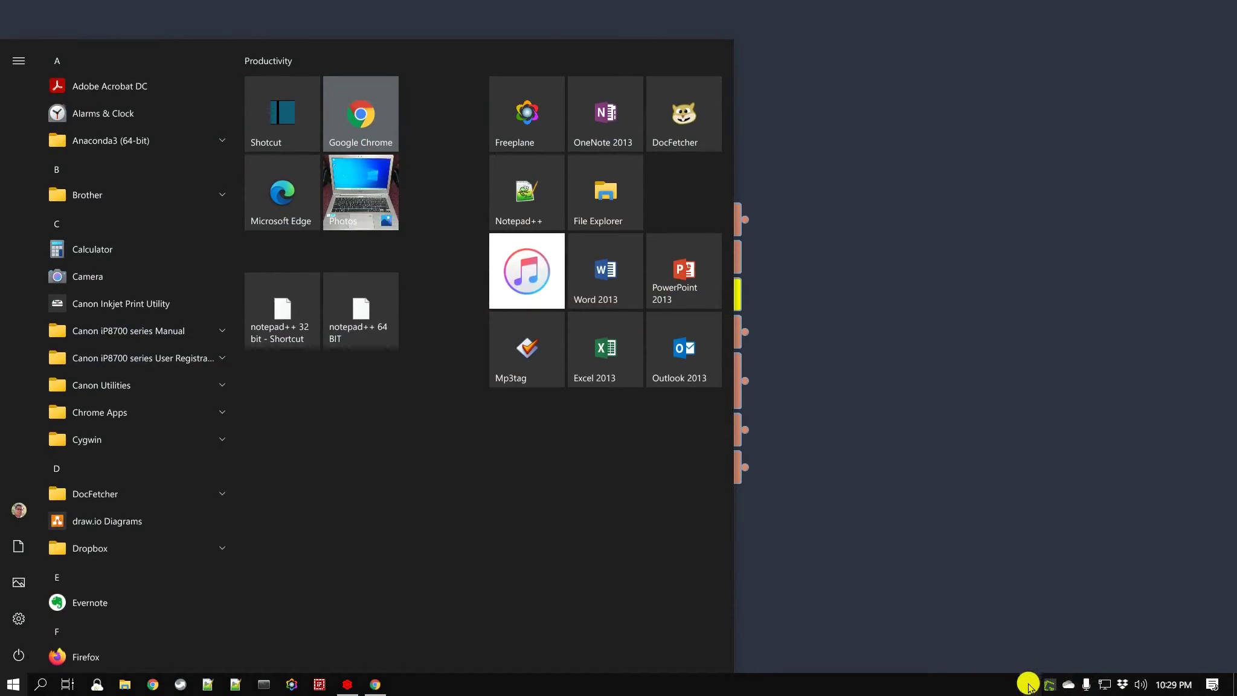
right_click(1049, 686)
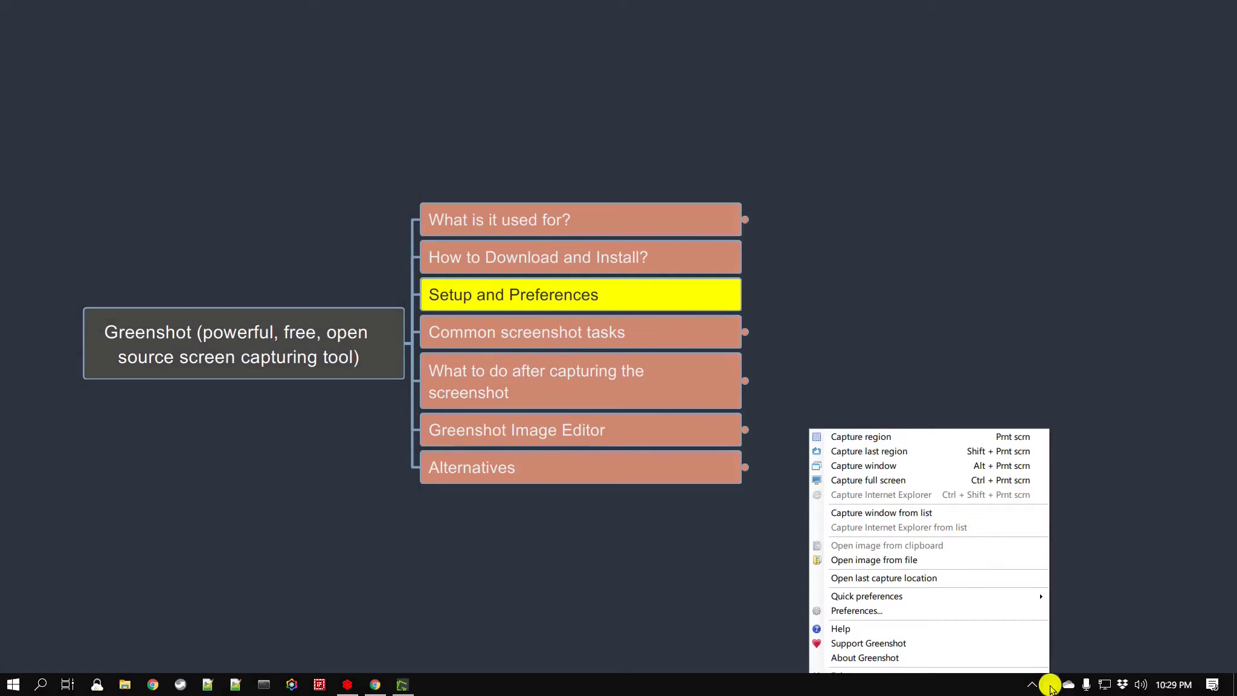
left_click(986, 611)
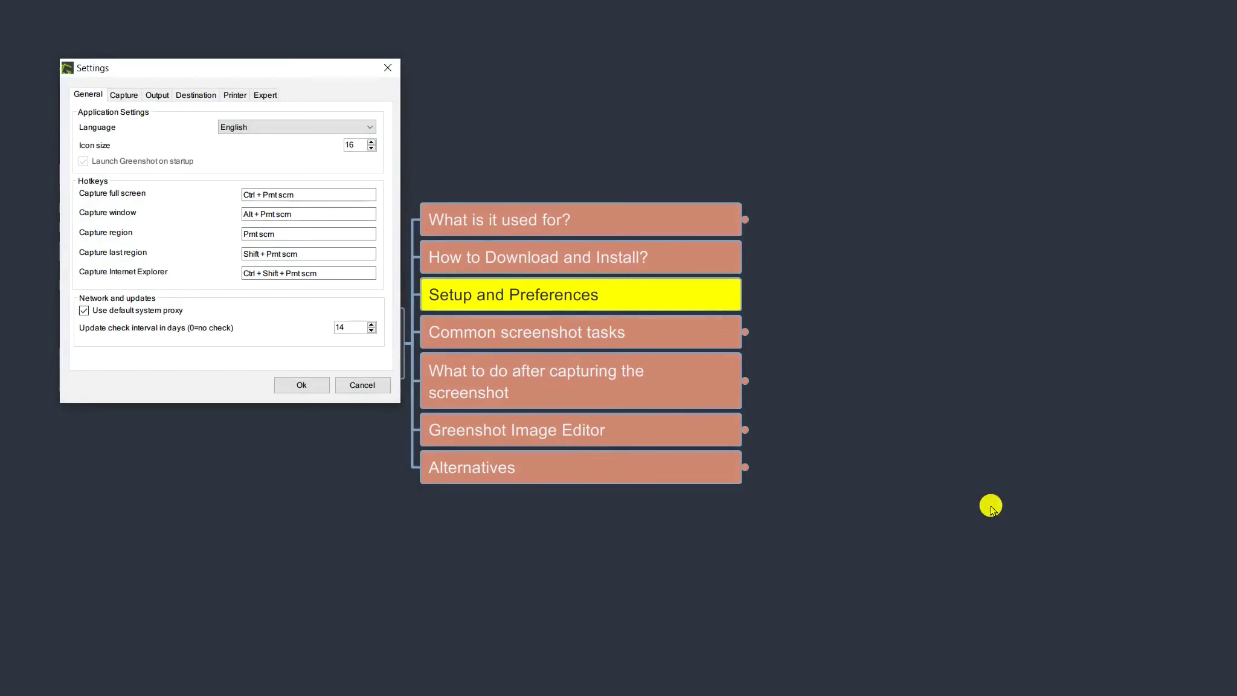
left_click_drag(174, 64, 825, 164)
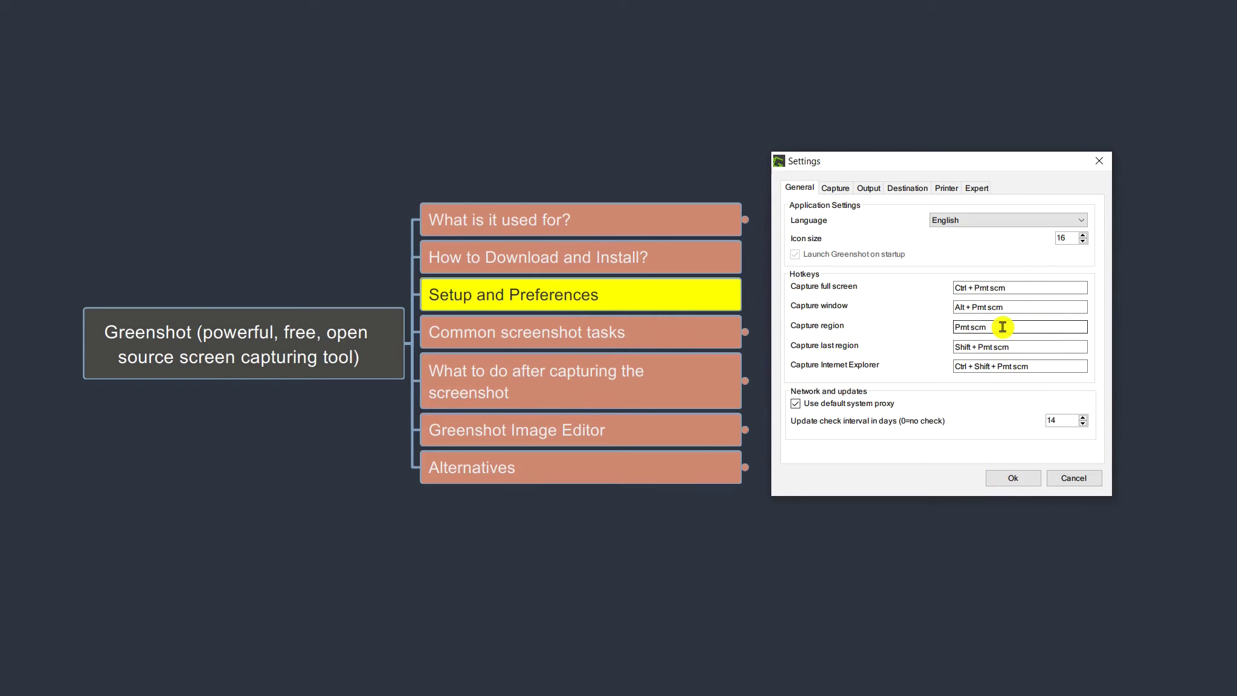
Step: Set the output storage location to the user's Downloads folder
left_click(868, 187)
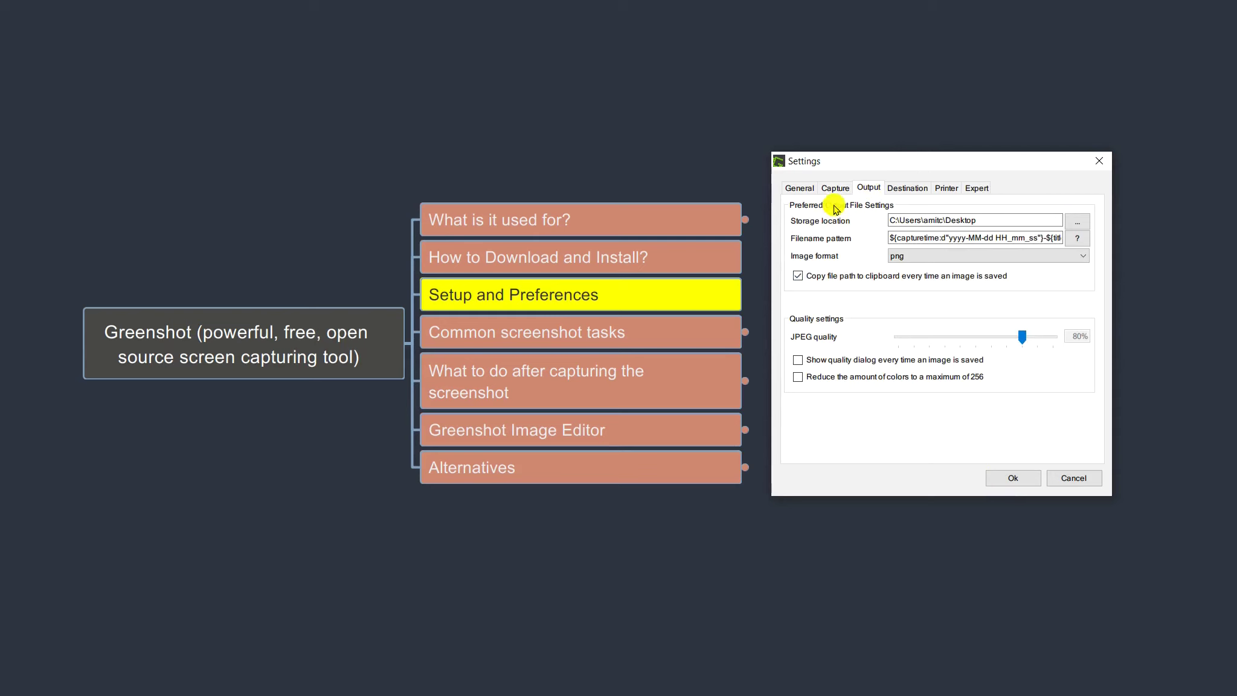
mouse_move(833, 226)
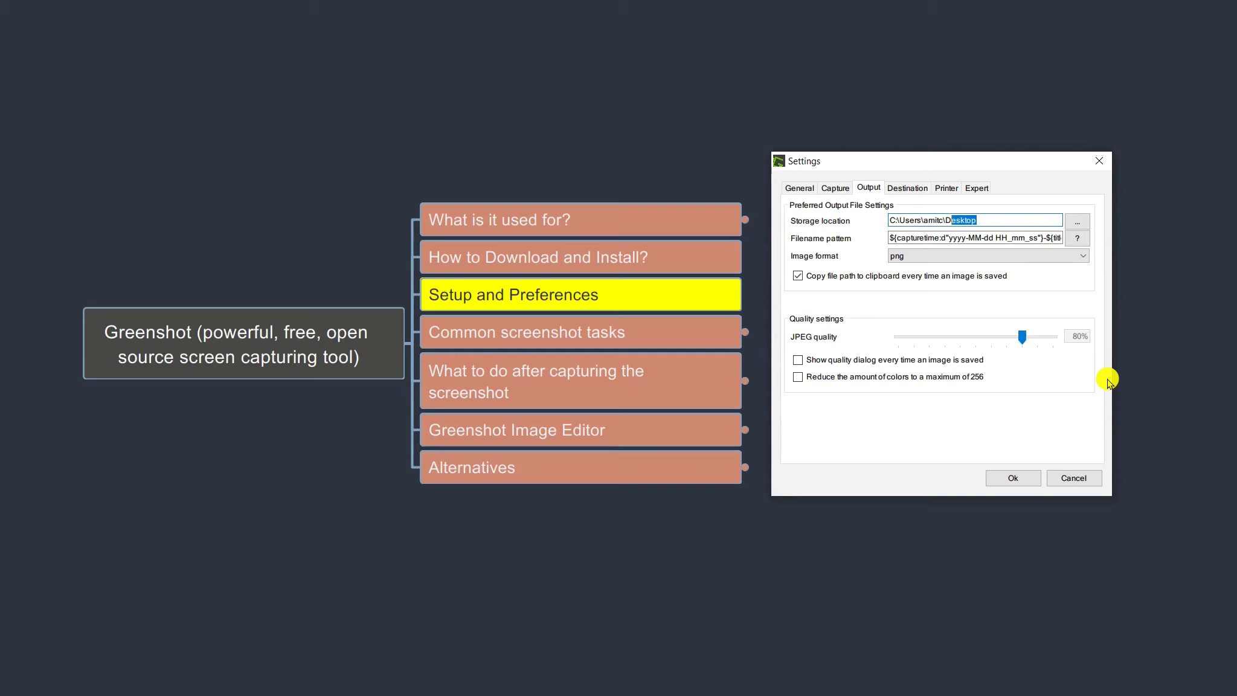
type("ownloa")
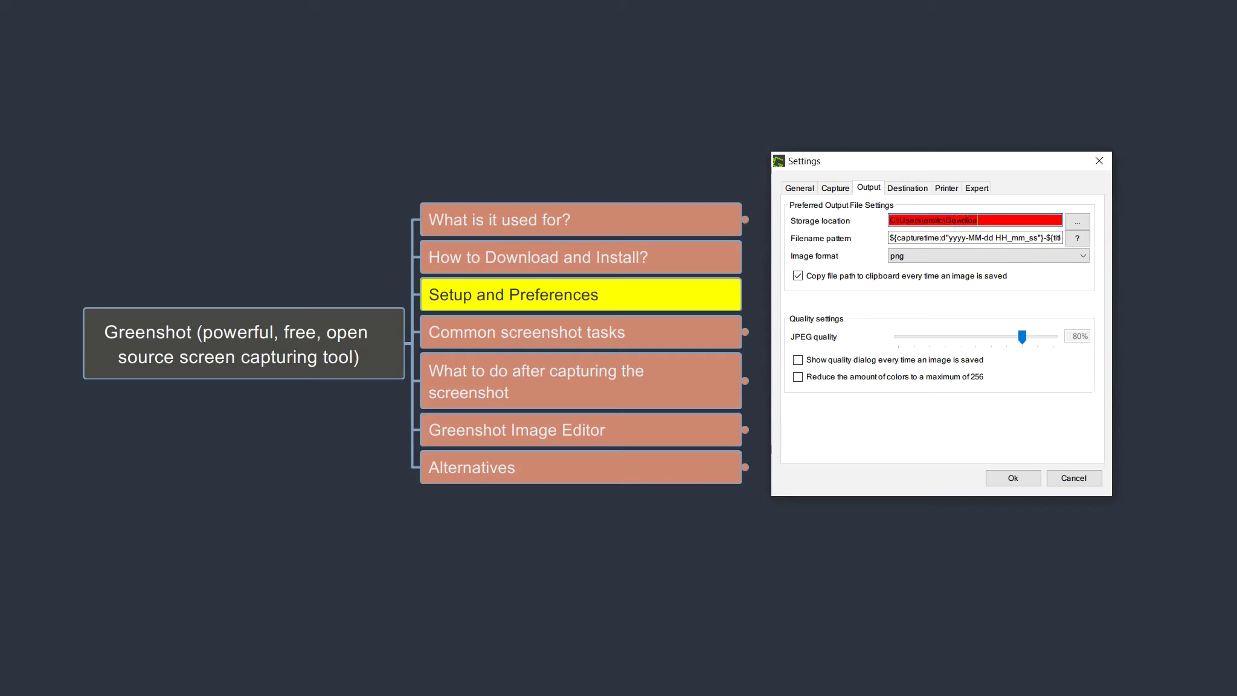
type("ds")
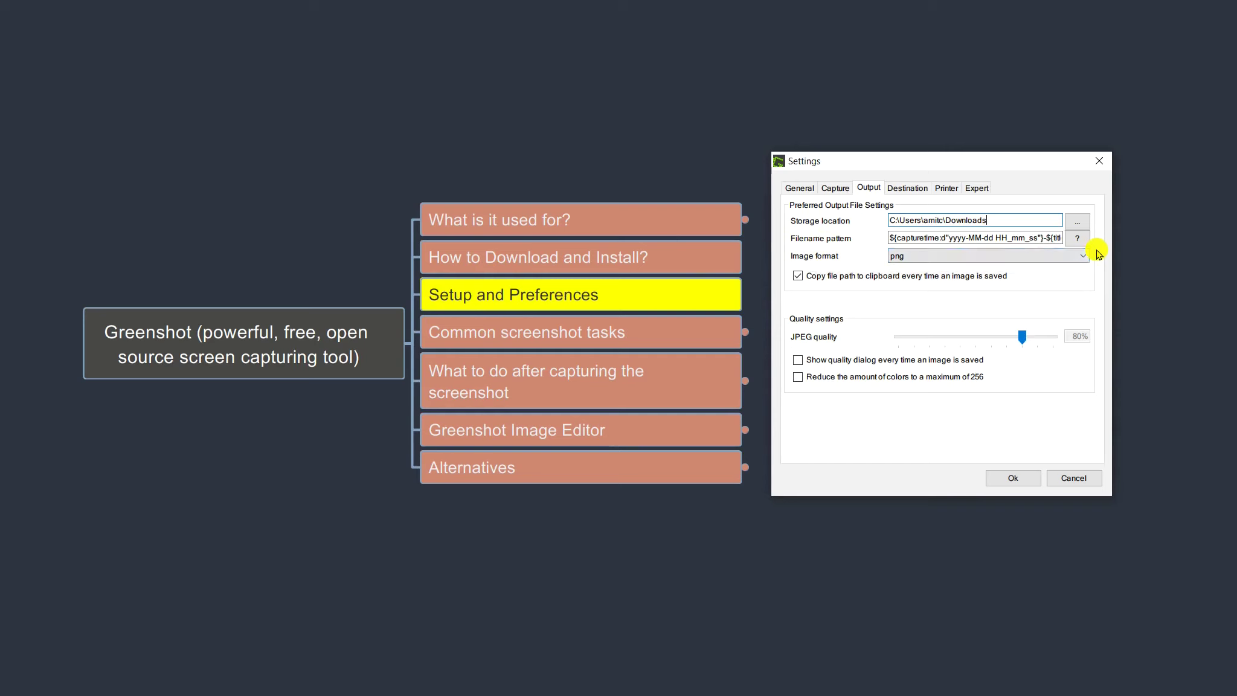
Step: Review the placeholders available for the output filename pattern
left_click(896, 238)
left_click(1077, 238)
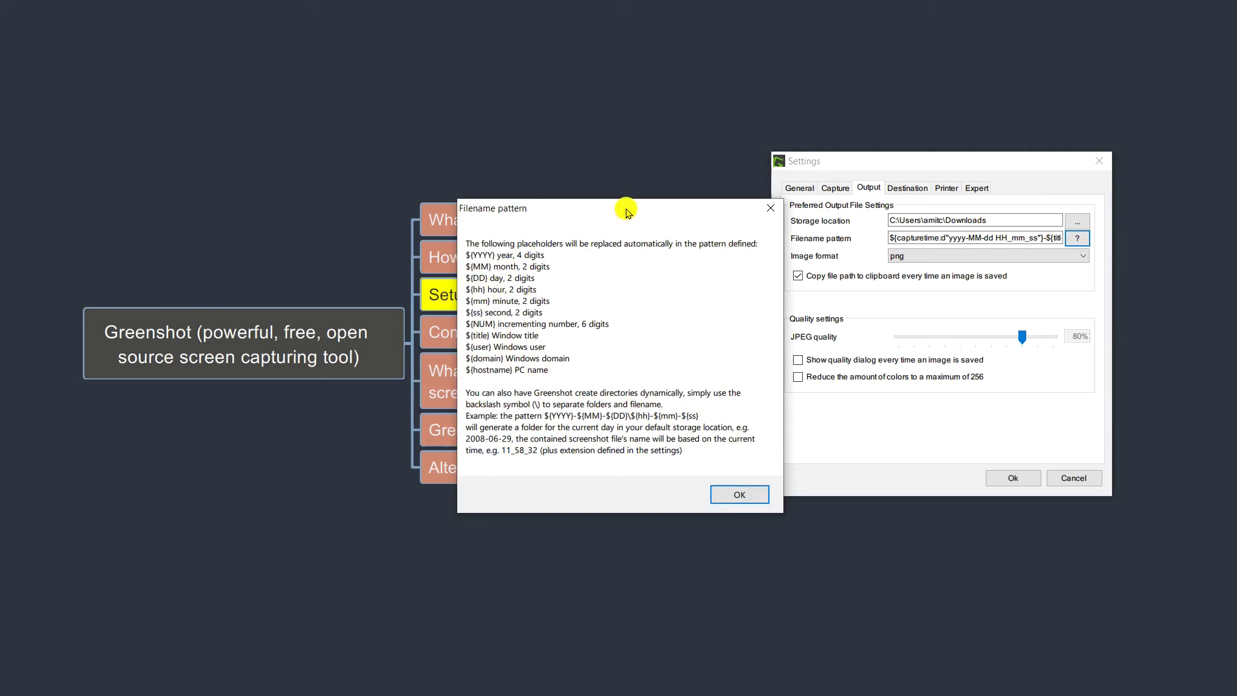
left_click(744, 497)
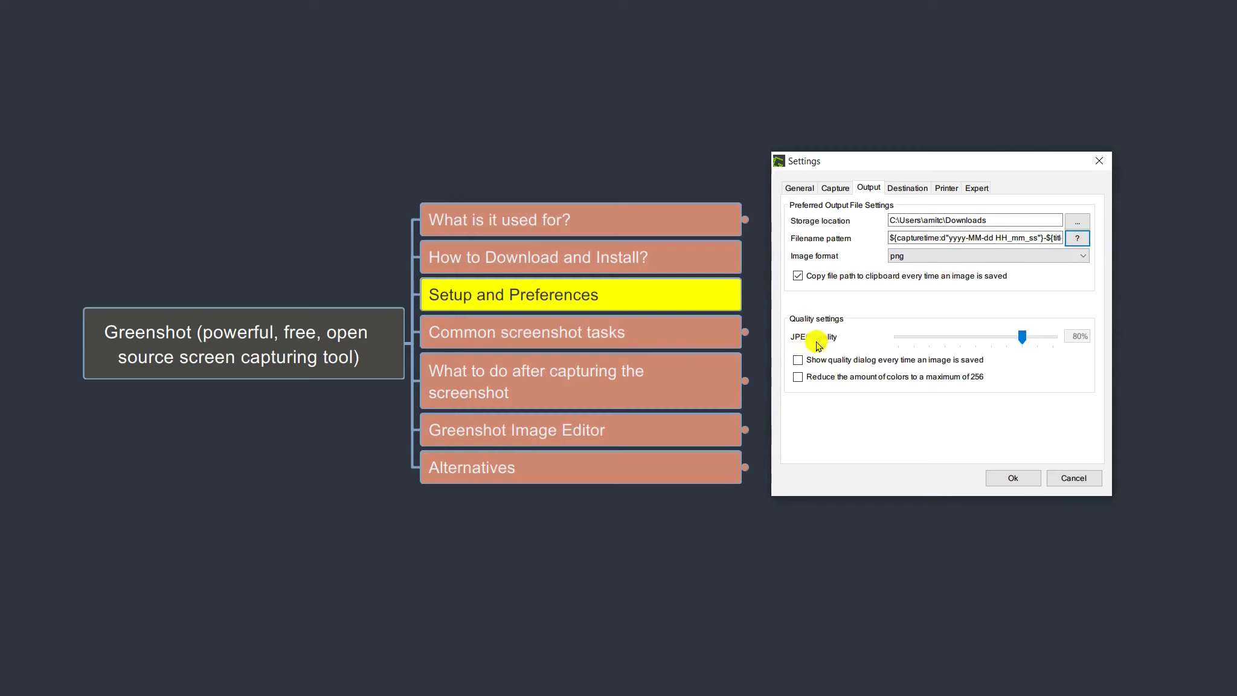
Step: Set the output image format to jpg
left_click(963, 260)
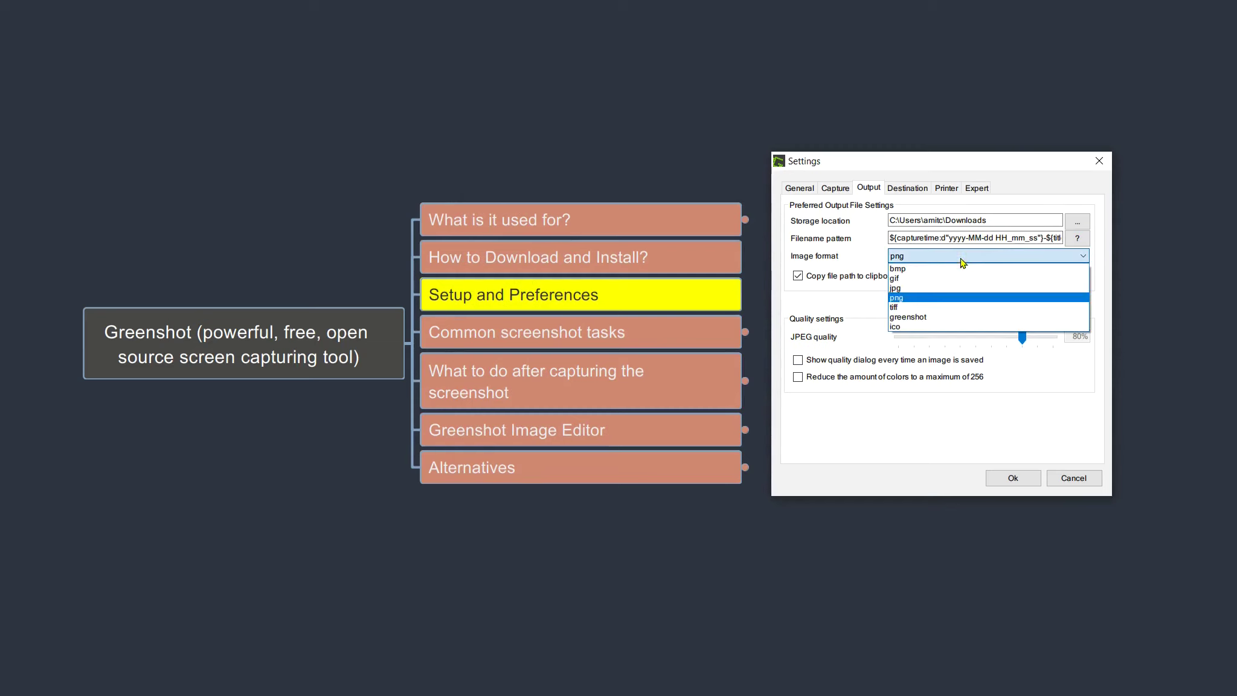
left_click(938, 287)
left_click(939, 256)
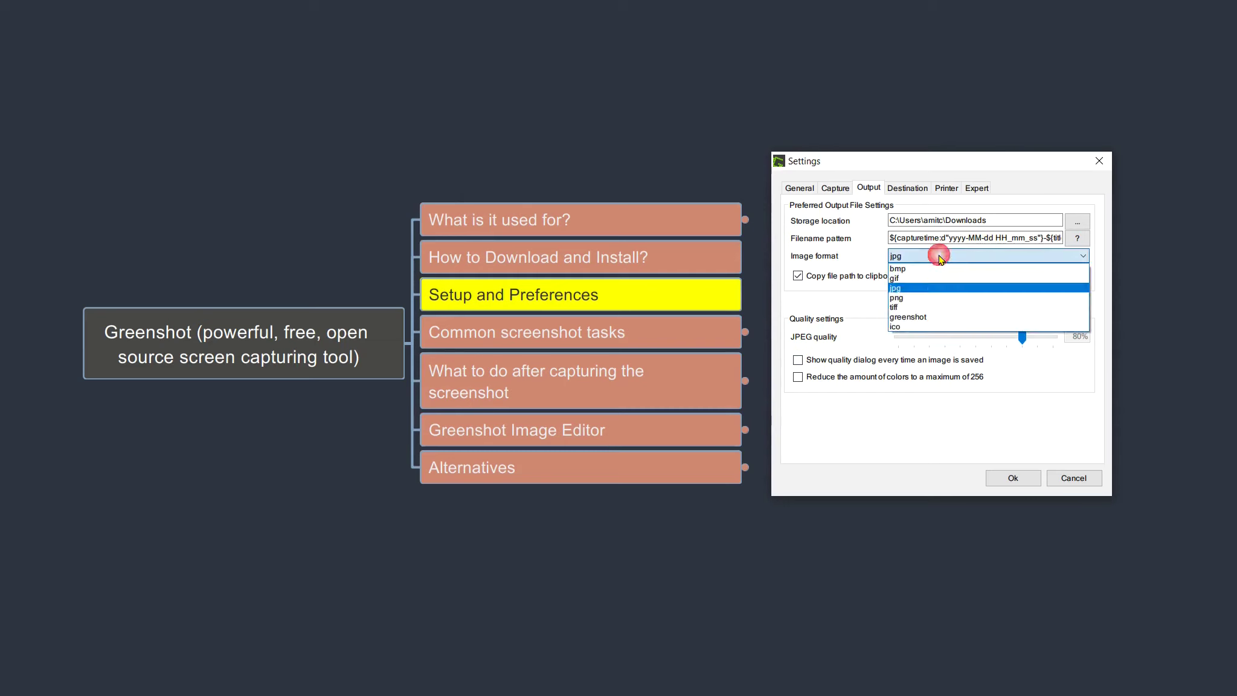
left_click(939, 288)
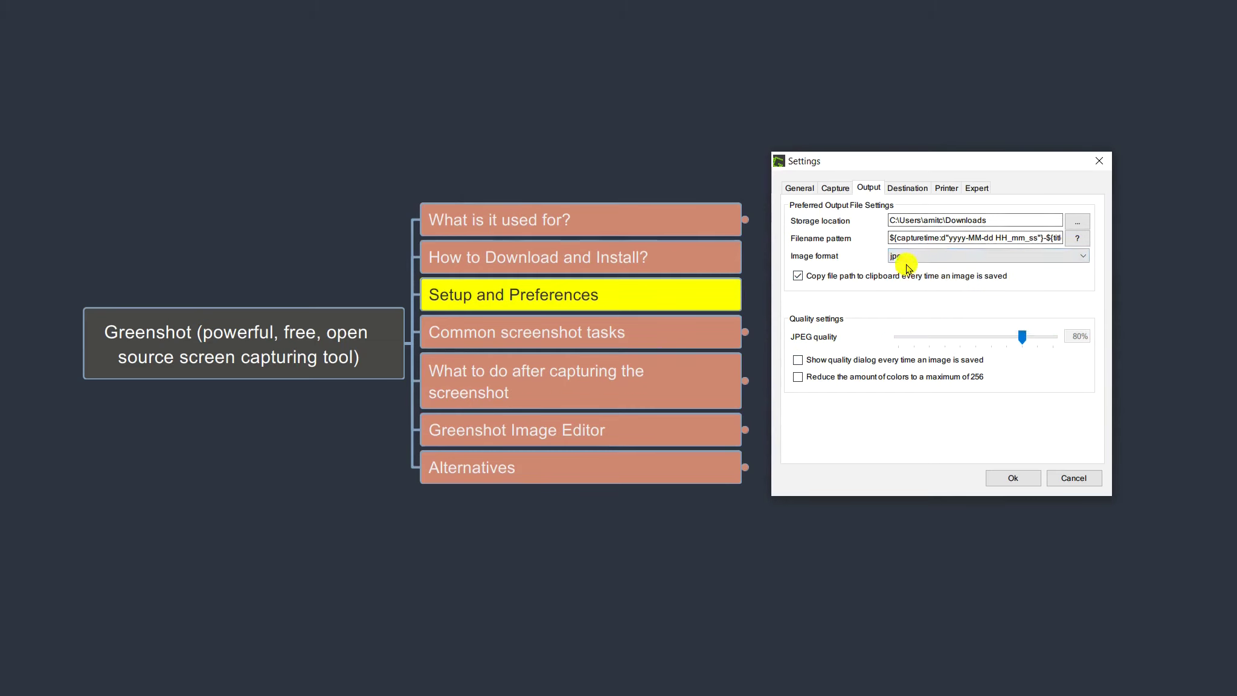
Step: Turn the dynamic selection of the capture destination off and back on
left_click(927, 192)
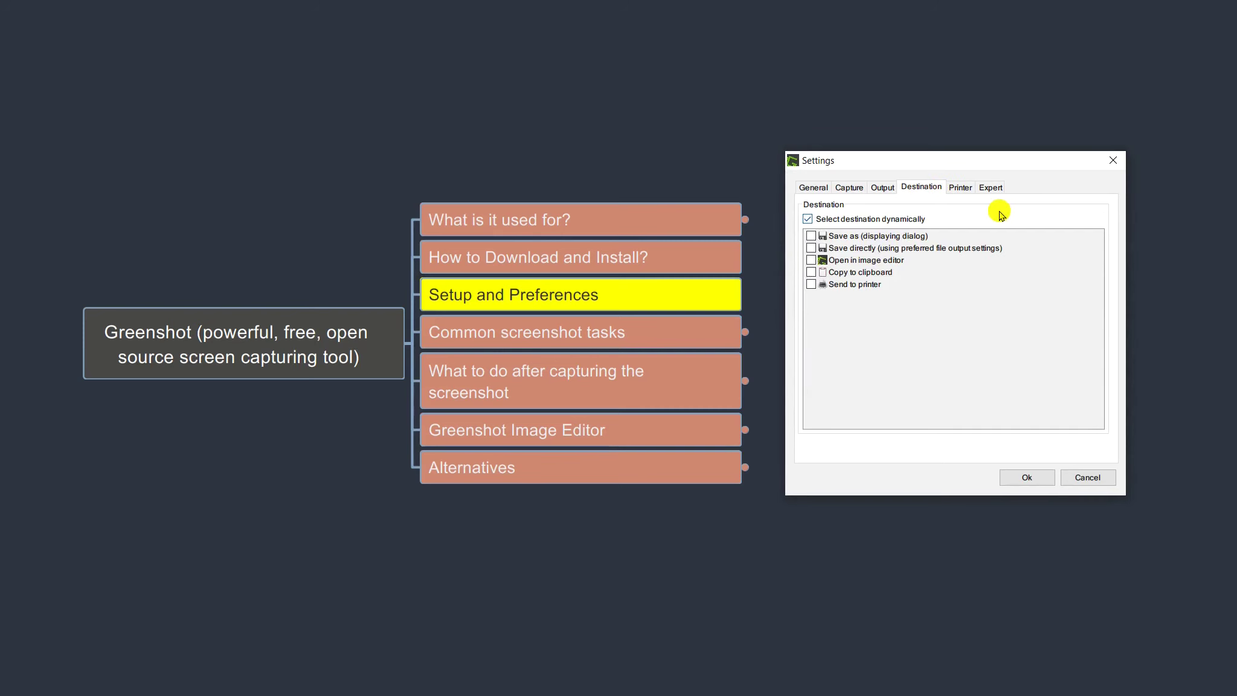
left_click(808, 222)
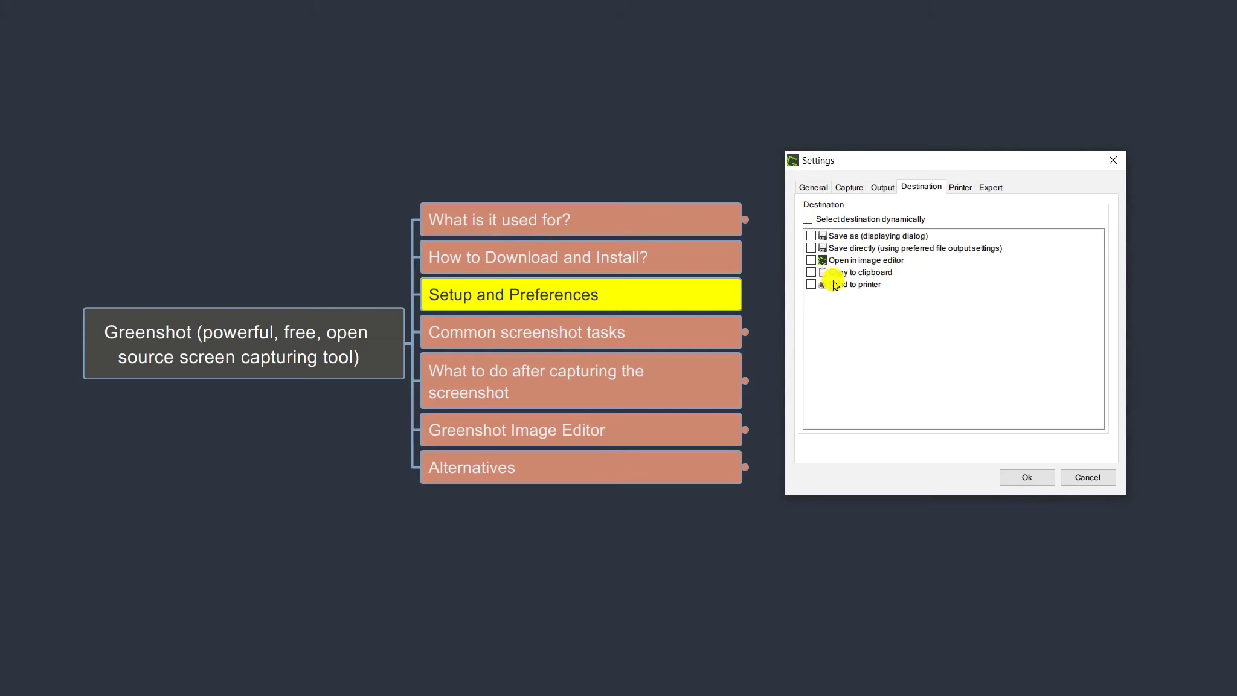
left_click(810, 220)
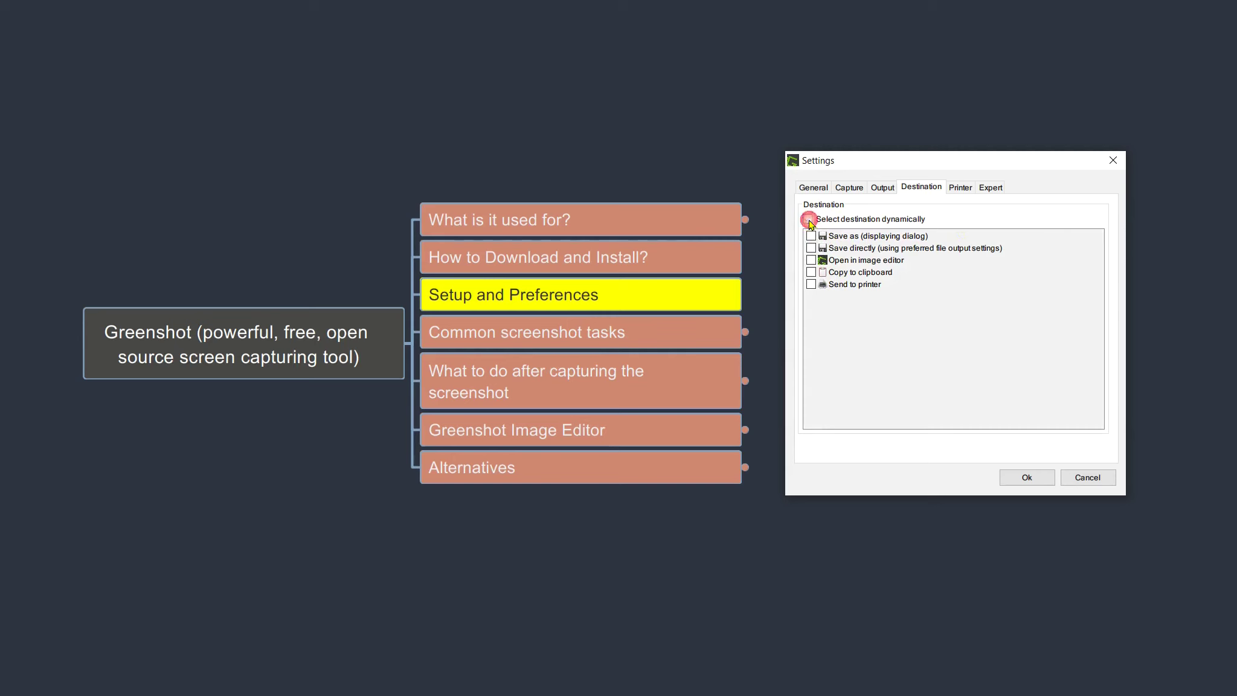
Step: Review the printer page layout and color options and the expert settings
left_click(960, 188)
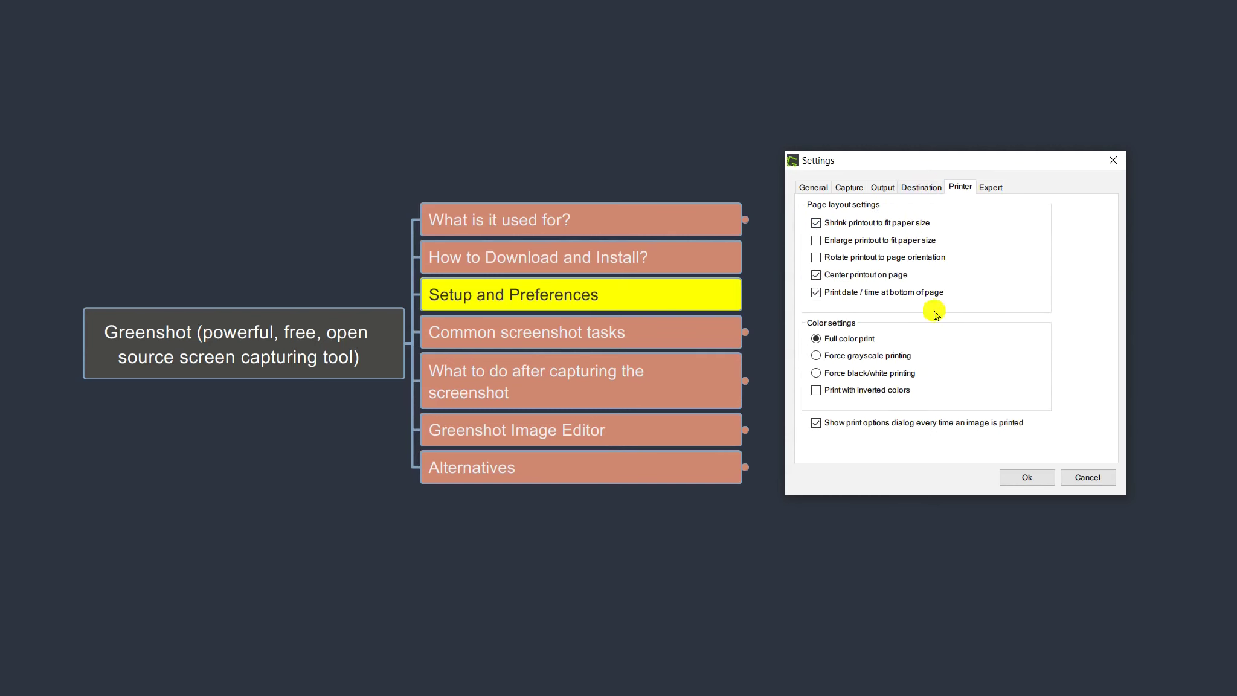
left_click(991, 188)
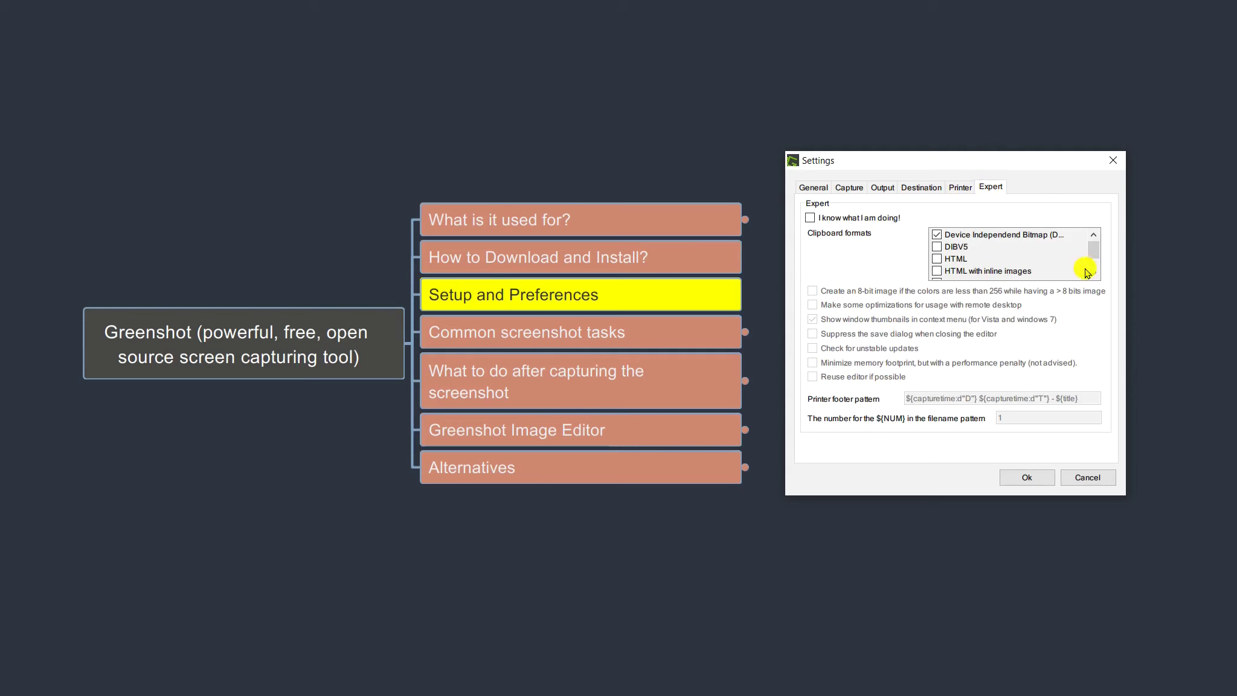
left_click(963, 191)
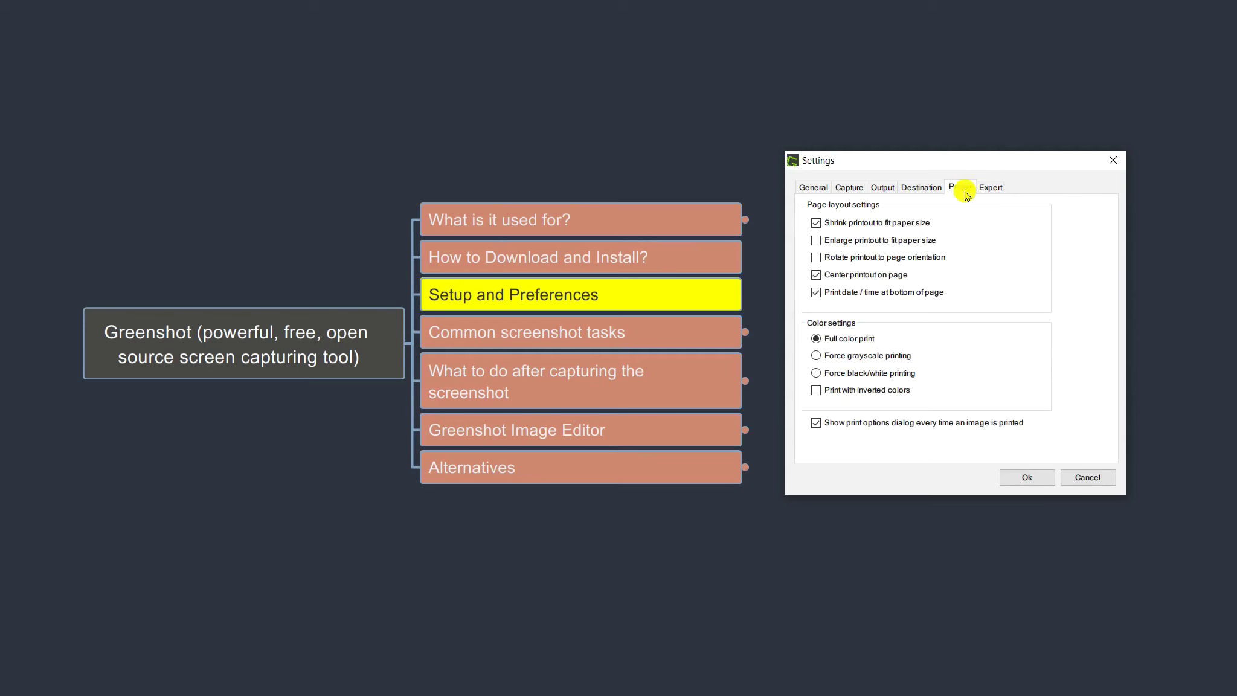
left_click(995, 193)
left_click(961, 192)
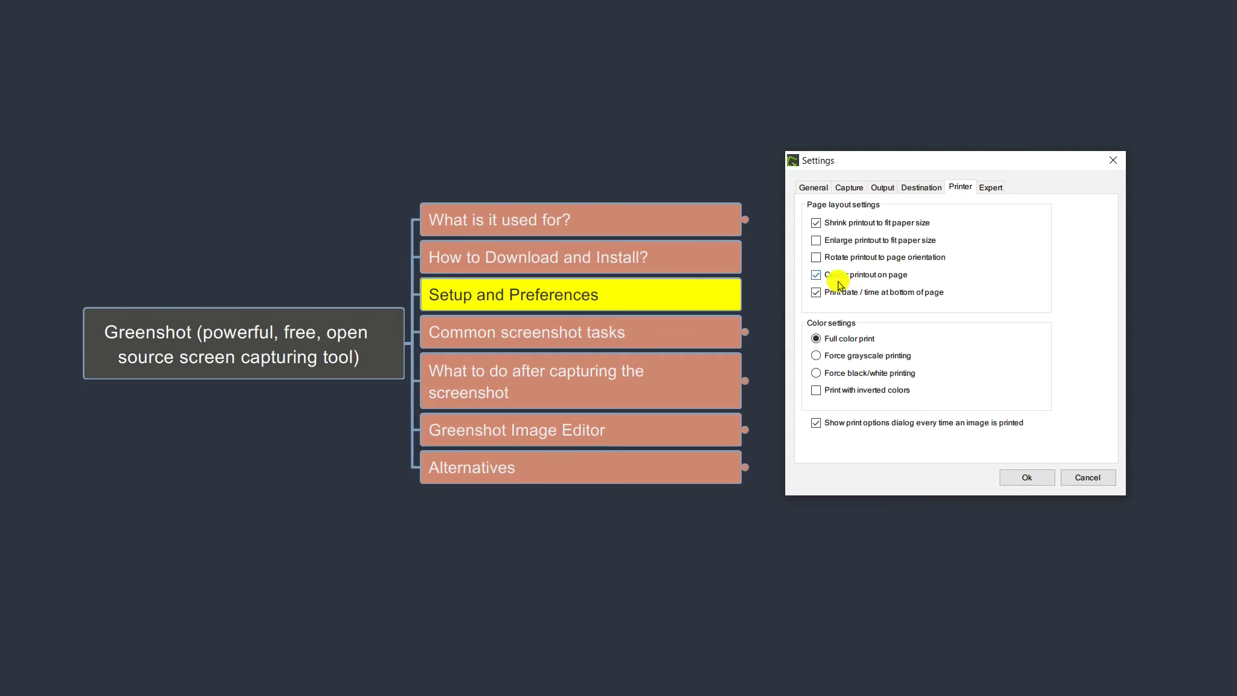
Step: Recheck the output and destination settings and save the Greenshot preferences
left_click(883, 188)
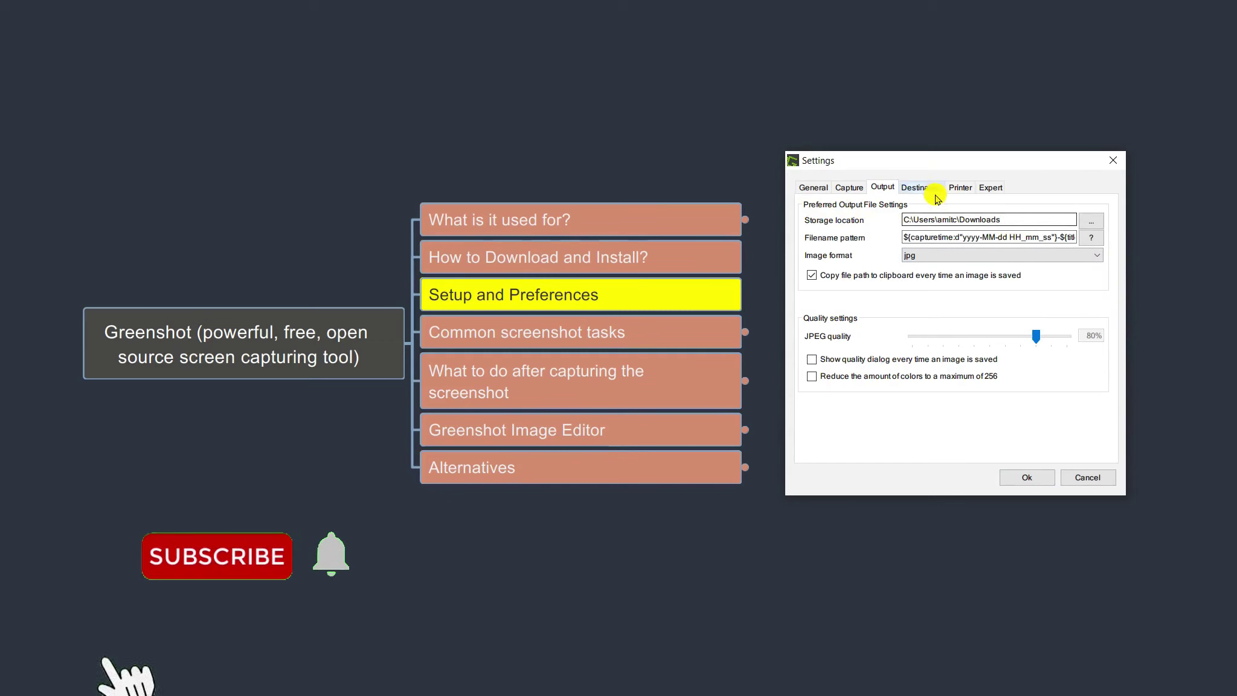
left_click(905, 189)
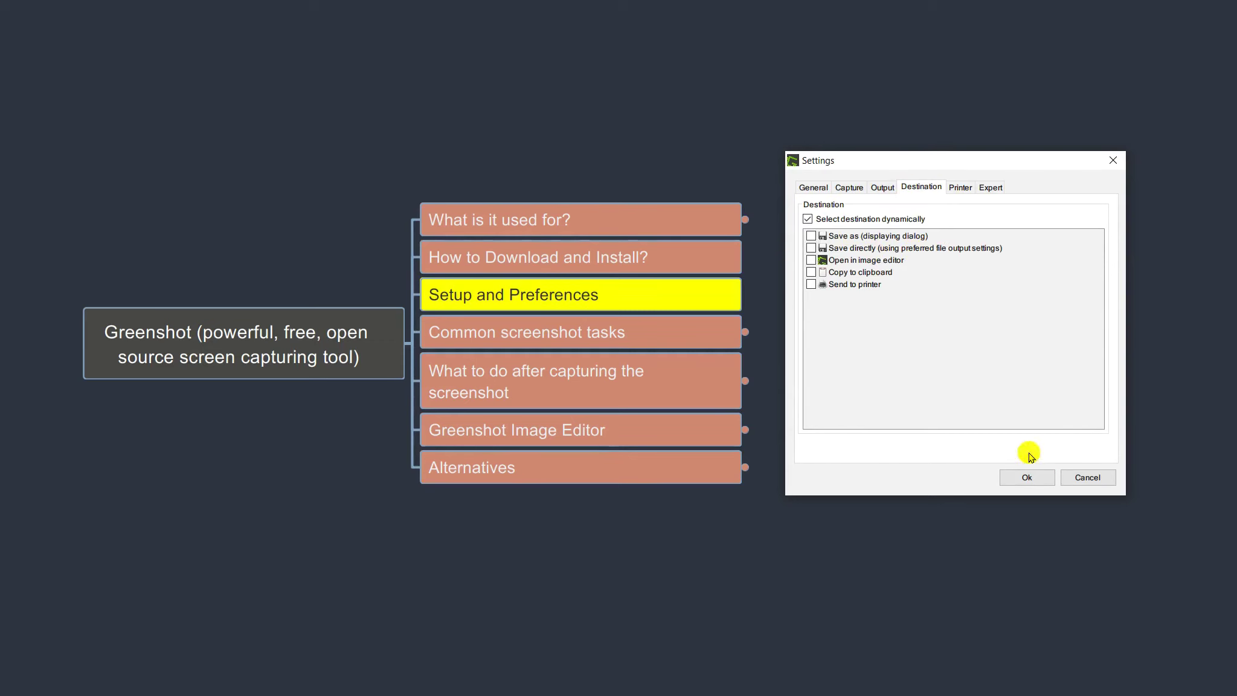
left_click(1026, 478)
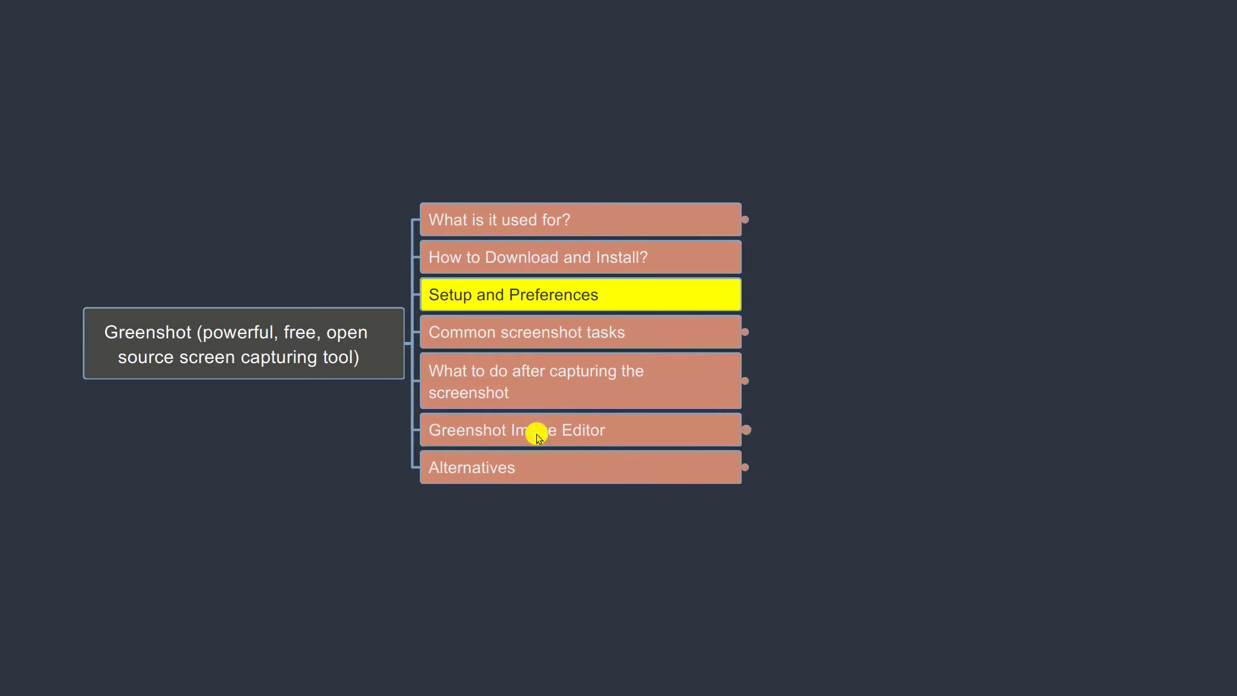
Step: Highlight the Common screenshot tasks topic in the mind map and expand its subtopics
left_click(595, 327)
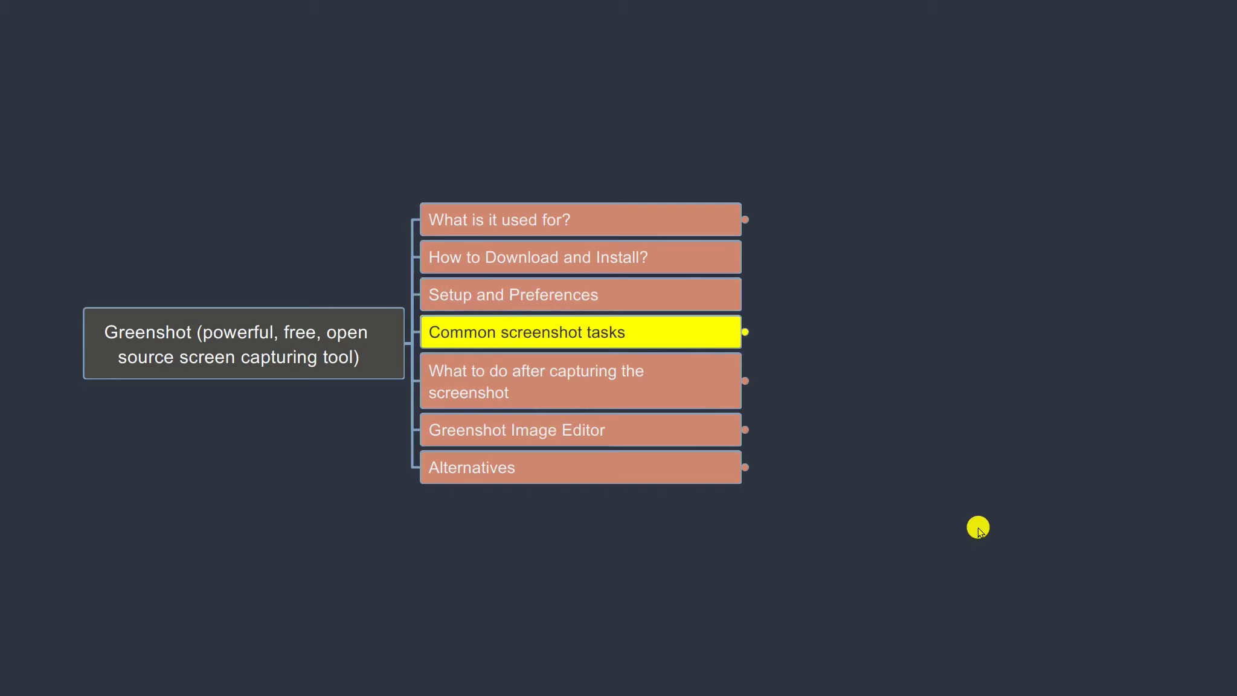
left_click(745, 331)
left_click_drag(1112, 279, 1084, 272)
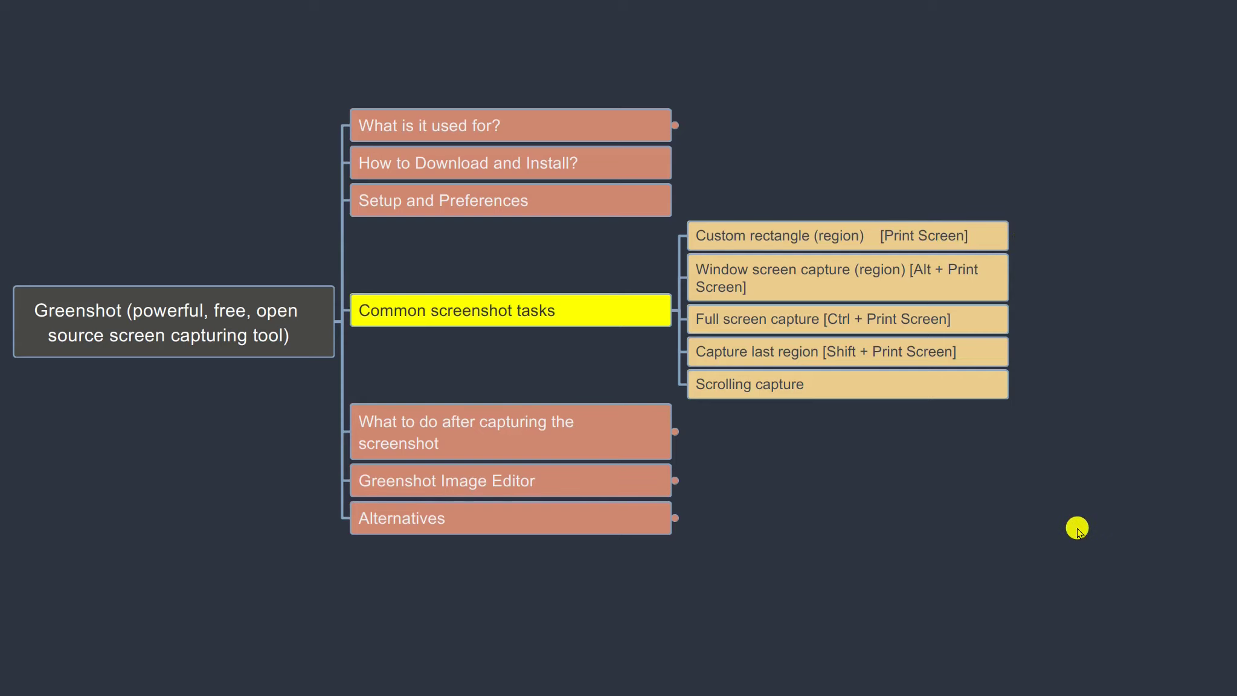
Step: Capture a region of about 1224 x 803 pixels around the mind map's topic branches with Greenshot and copy it to the clipboard
key("super")
left_click(1050, 682)
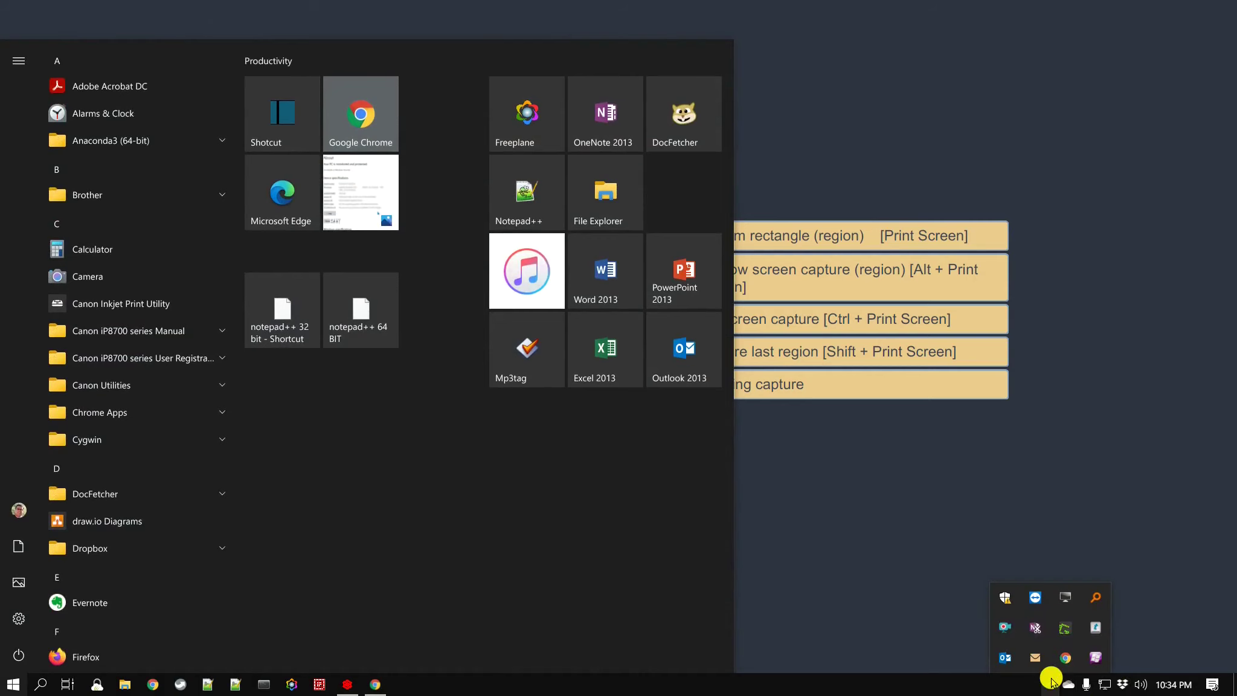
right_click(1065, 628)
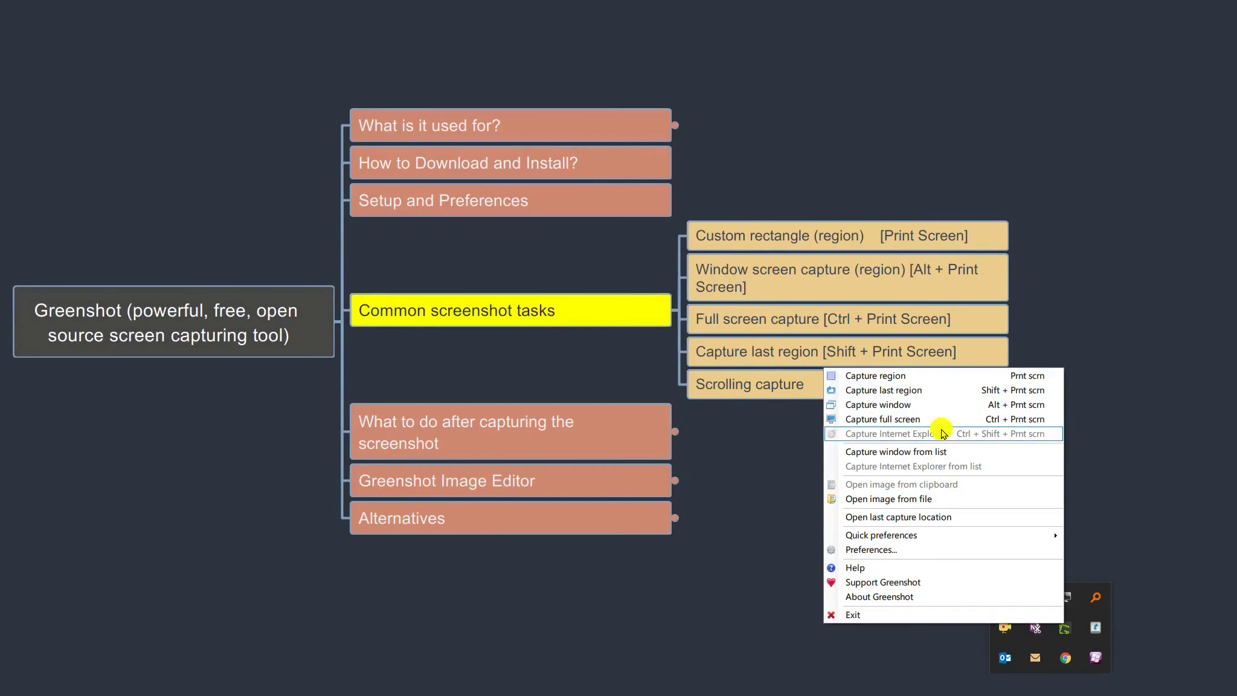
left_click(930, 383)
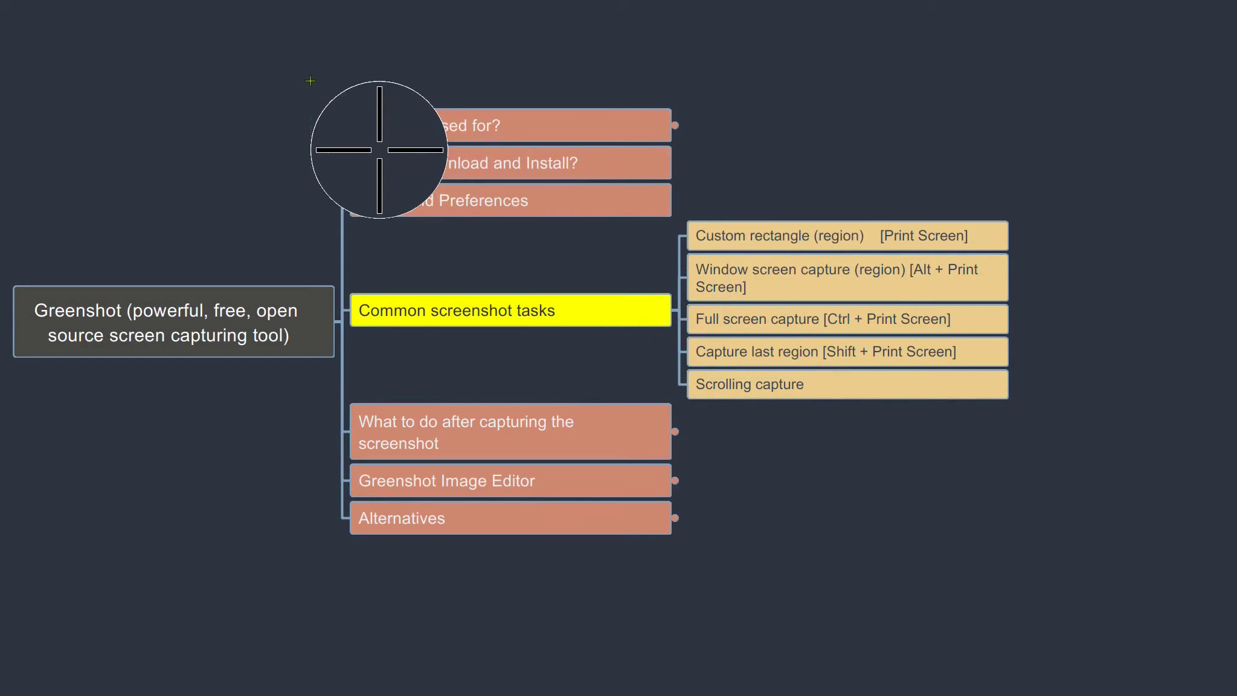
left_click_drag(310, 81, 1050, 566)
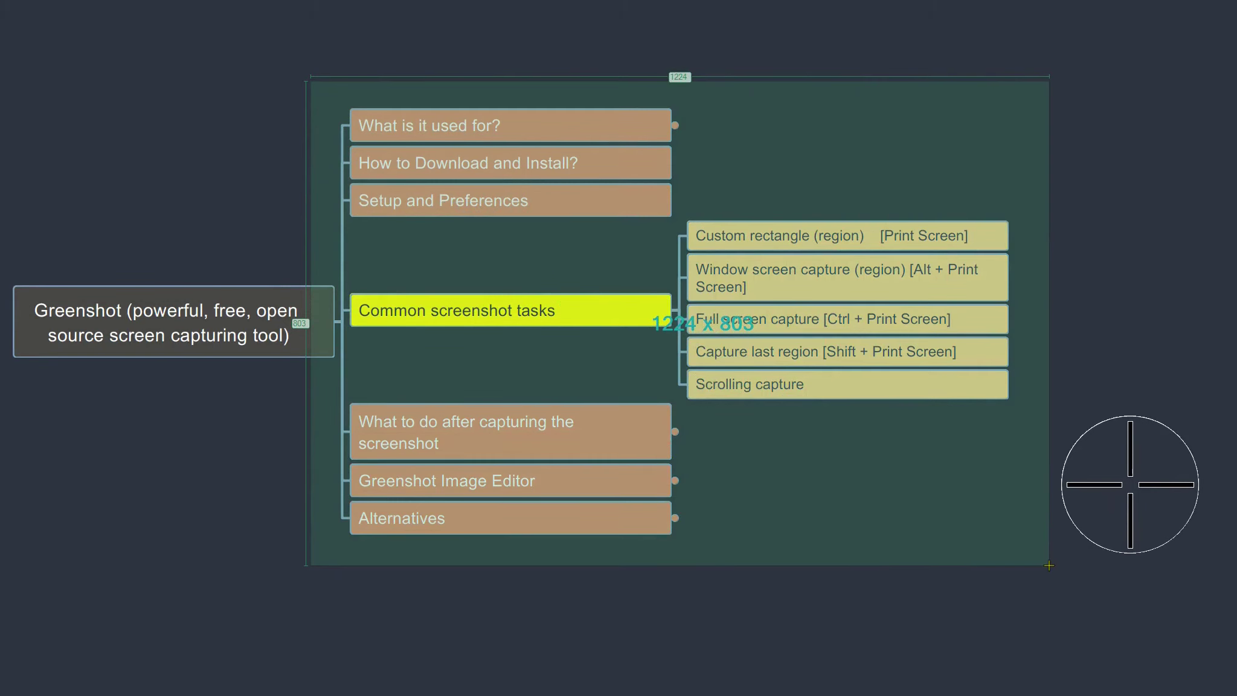
left_click_drag(1049, 566, 1049, 566)
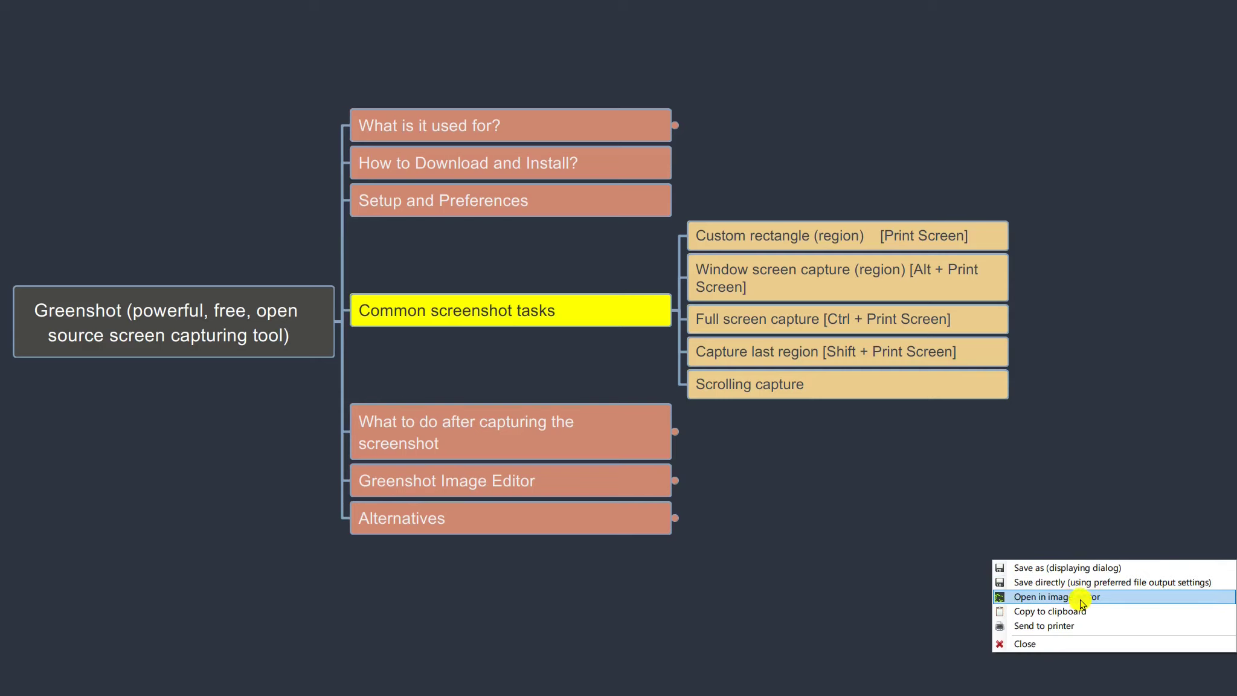
left_click(1041, 611)
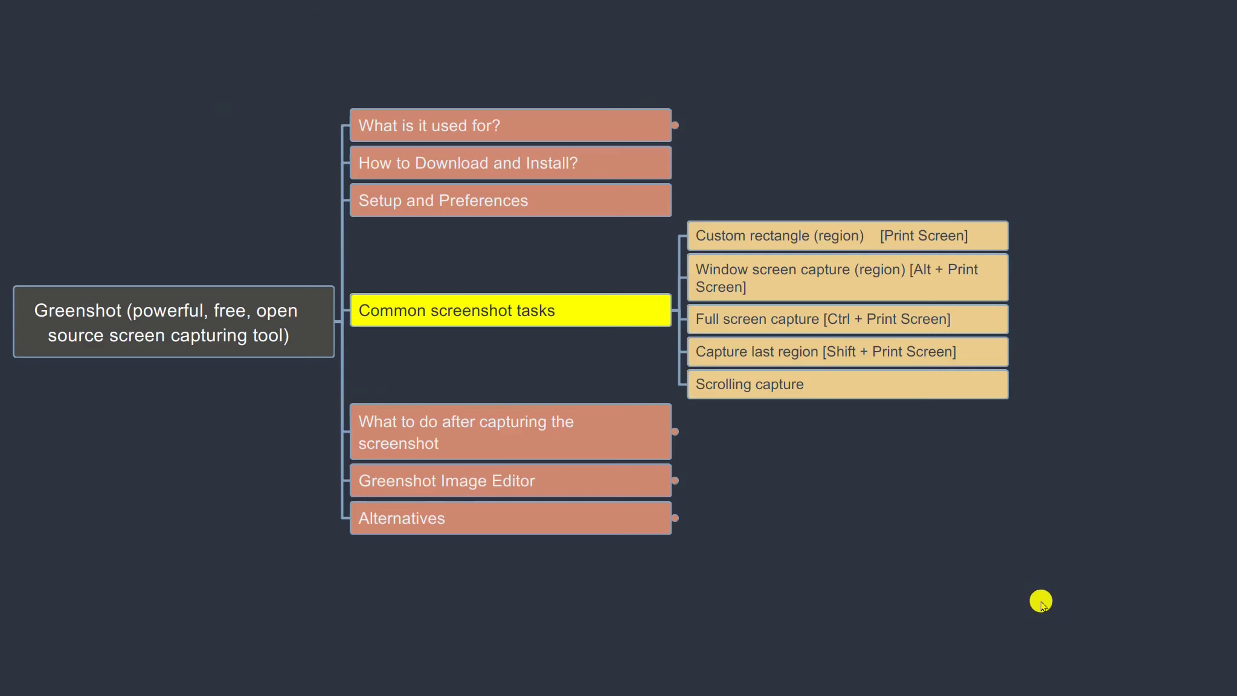
Step: Switch to Microsoft Word by searching for "word" and launching it with a blank document
key("super")
type("word")
key("Return")
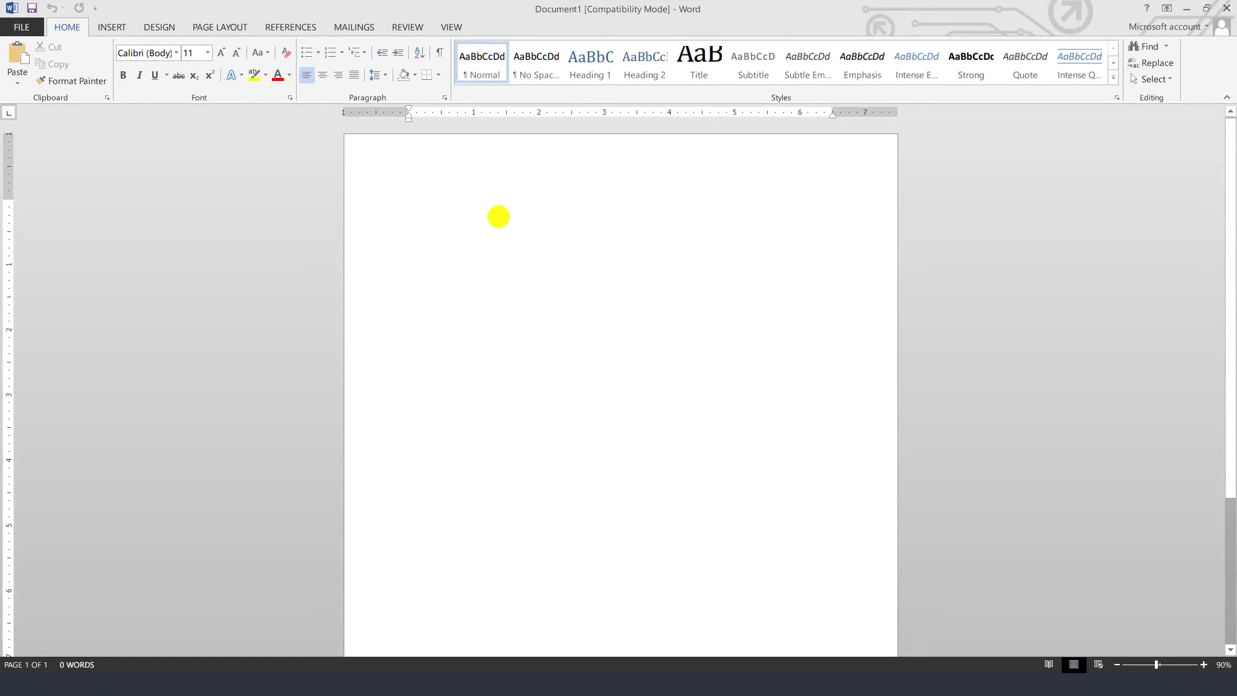
Step: Paste the captured mind map region into the blank Word document
right_click(413, 205)
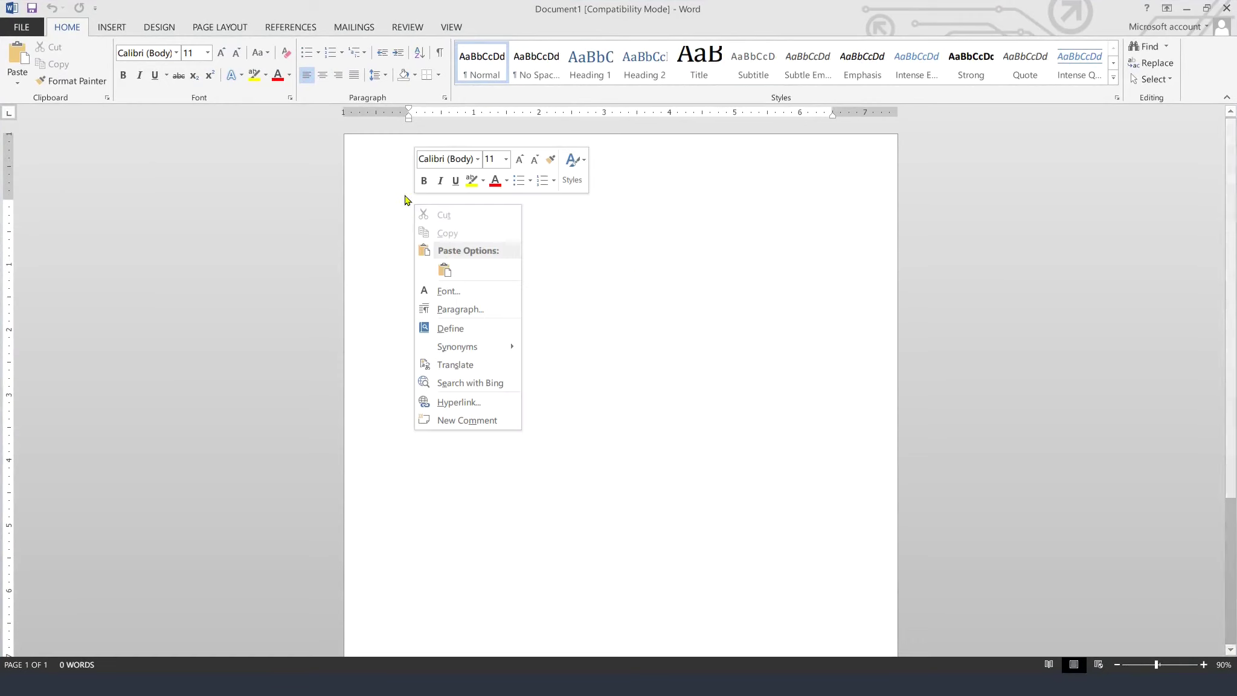
left_click(445, 271)
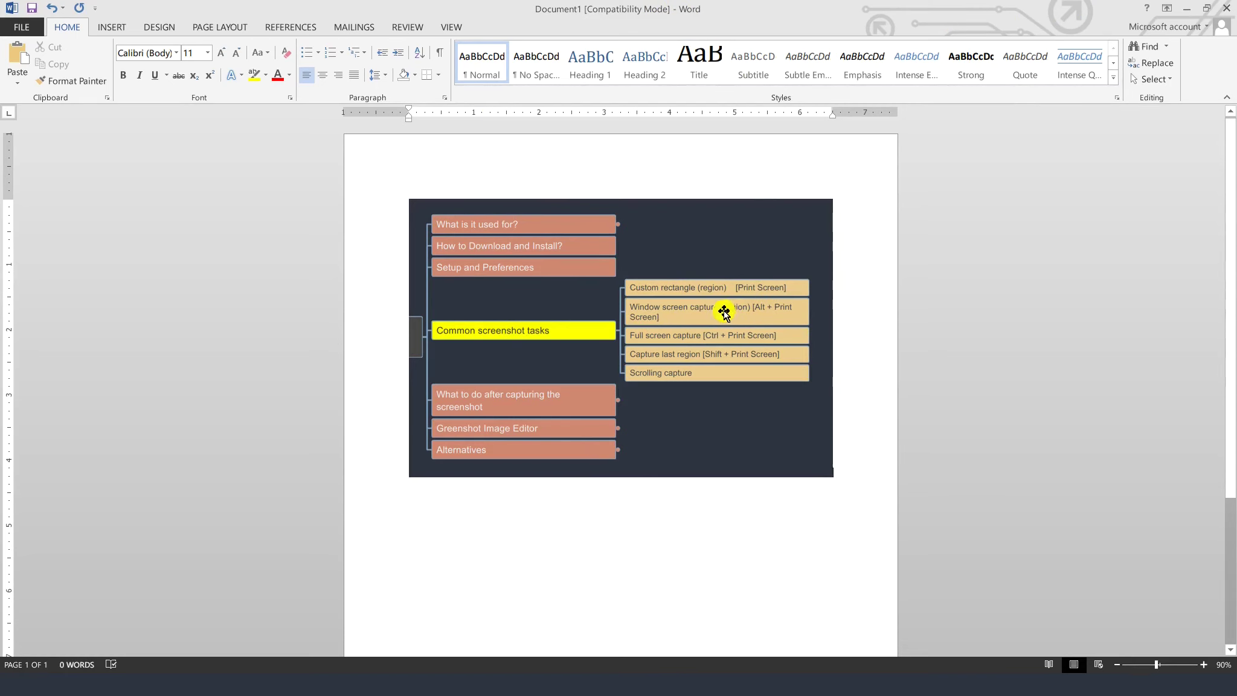
Step: Shrink the Word window so the mind map shows behind it, capture that window with Greenshot and copy it to the clipboard
left_click_drag(888, 15, 637, 61)
left_click_drag(1007, 571, 692, 604)
left_click_drag(417, 66, 474, 67)
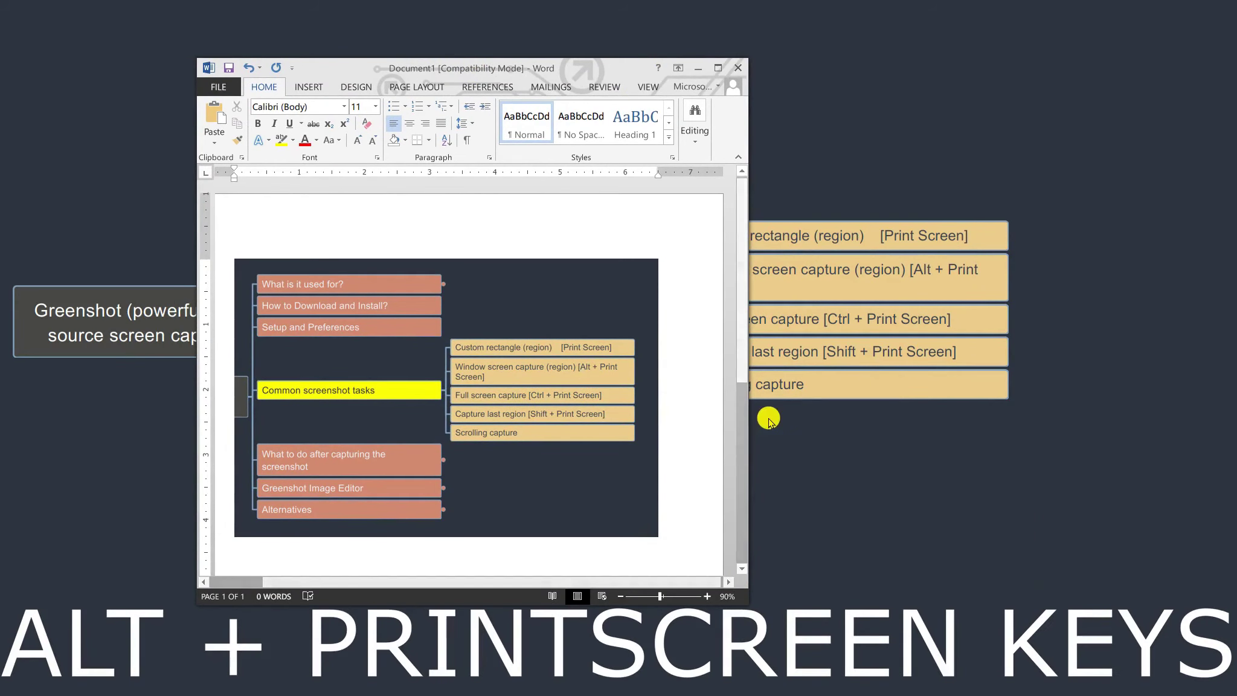
key("alt+Print")
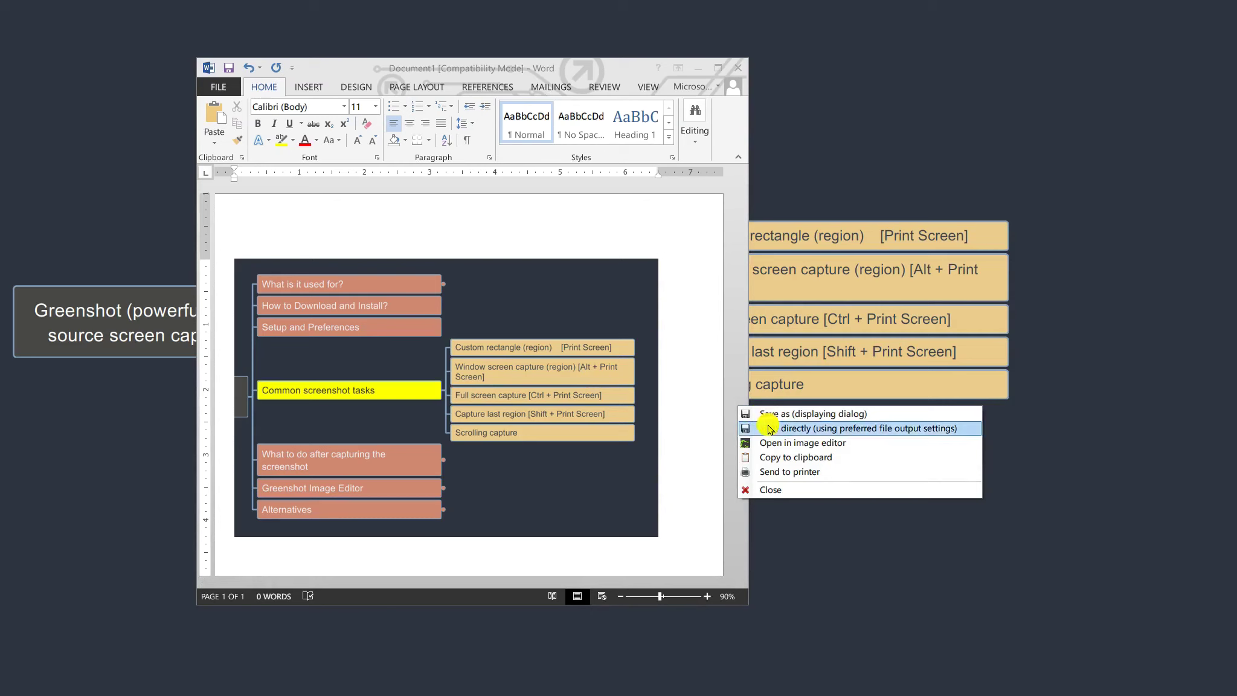
left_click(785, 457)
Step: Maximize the Word window and paste the window capture below the first image
left_click(719, 69)
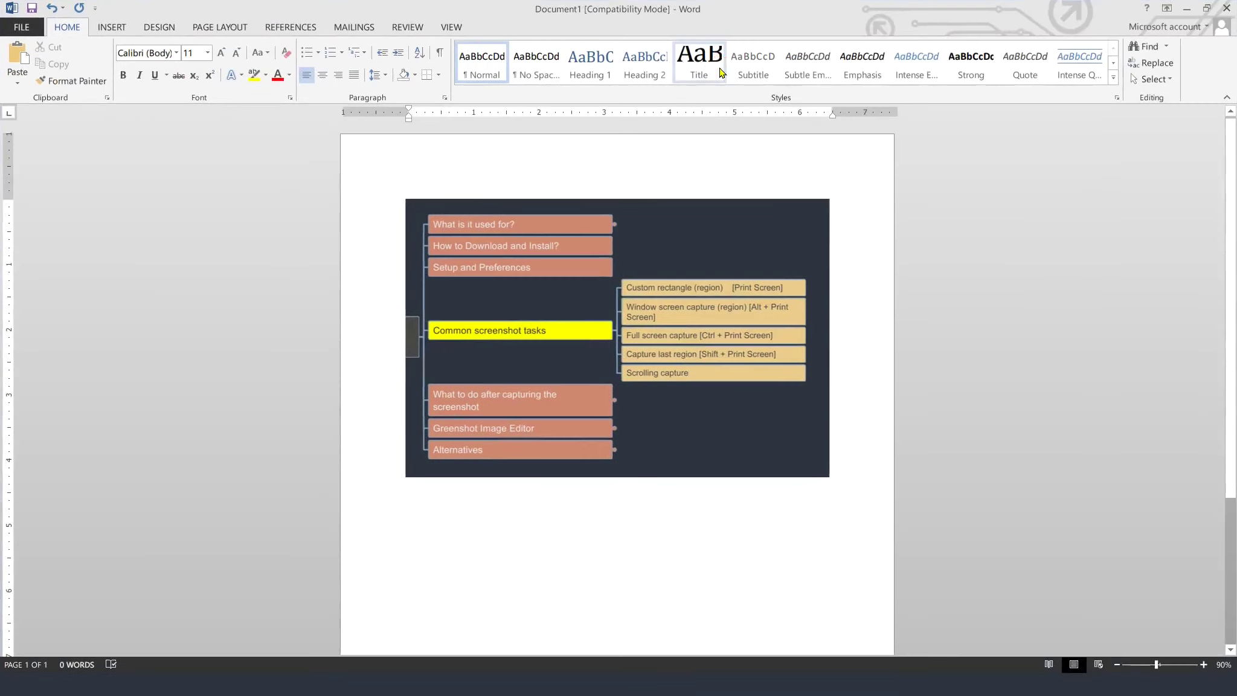
left_click(878, 486)
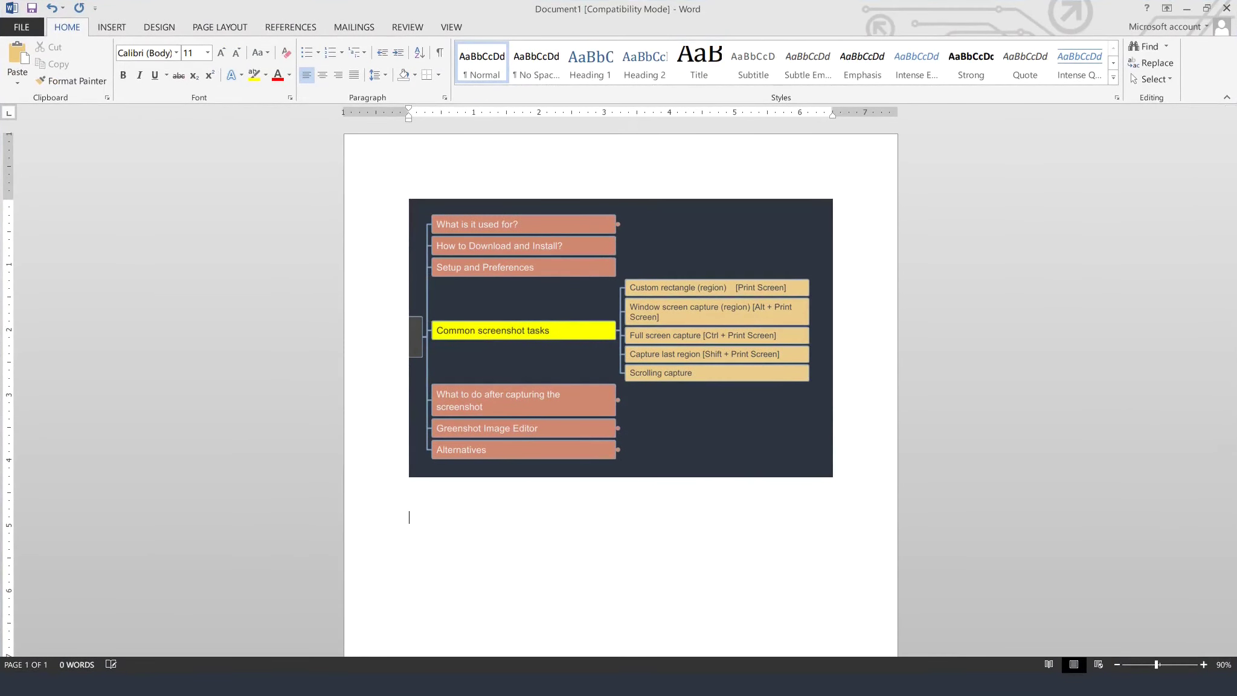
key("ctrl+v")
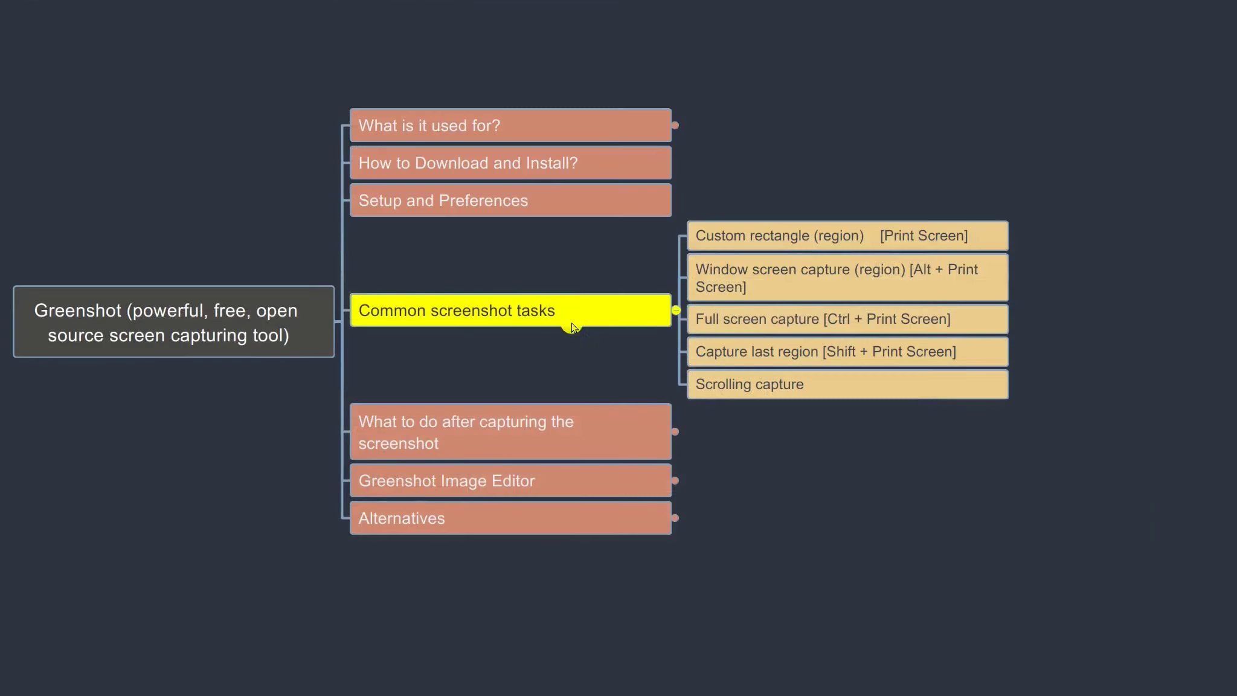
Step: Highlight the Full screen capture subtopic in the mind map, capture the full screen with Greenshot and copy it to the clipboard
left_click(781, 318)
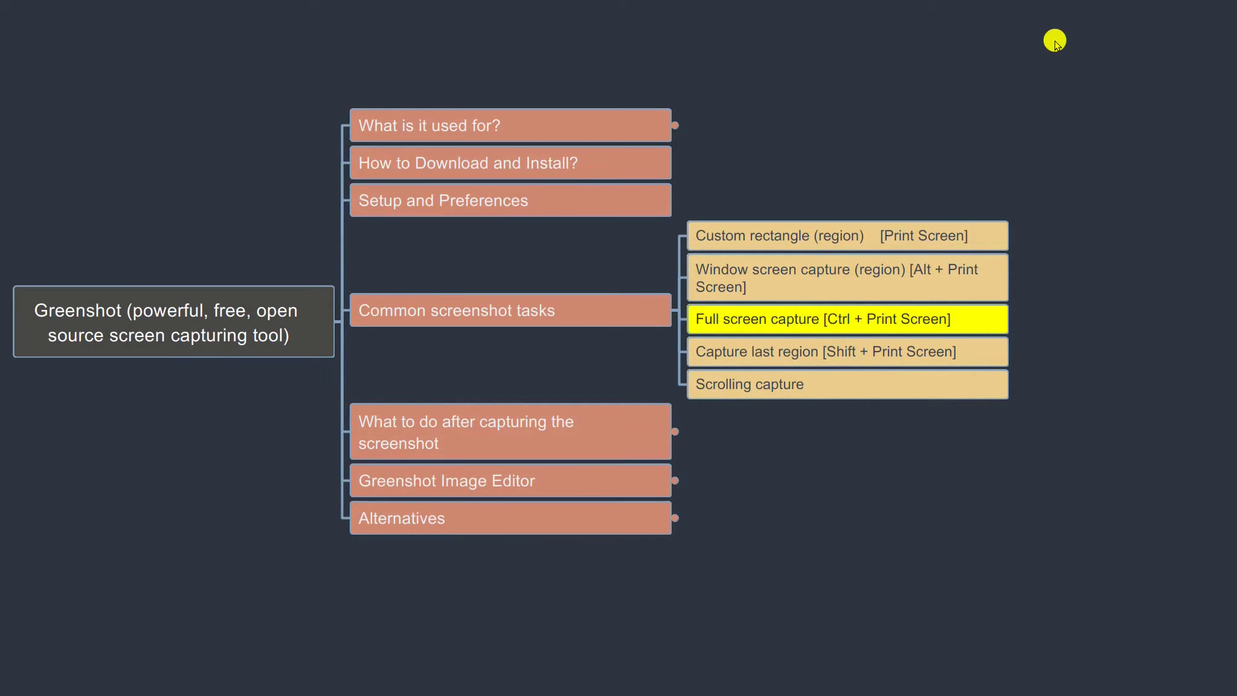
key("ctrl+Print")
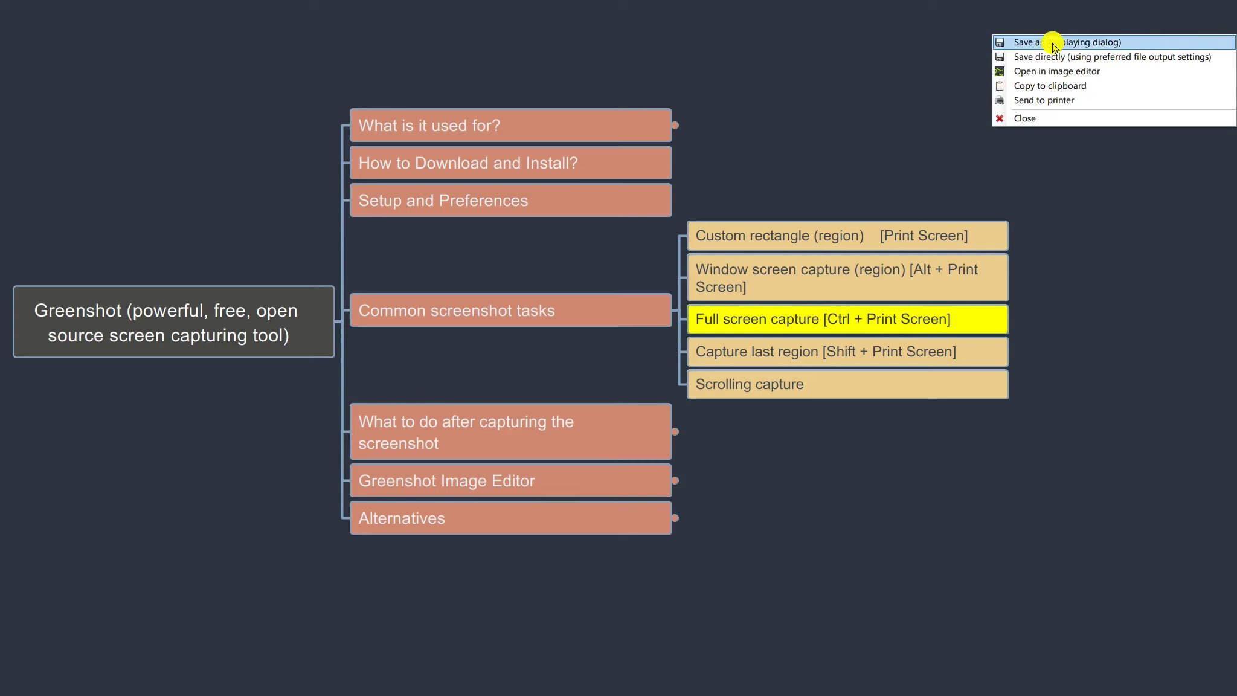
left_click(1048, 89)
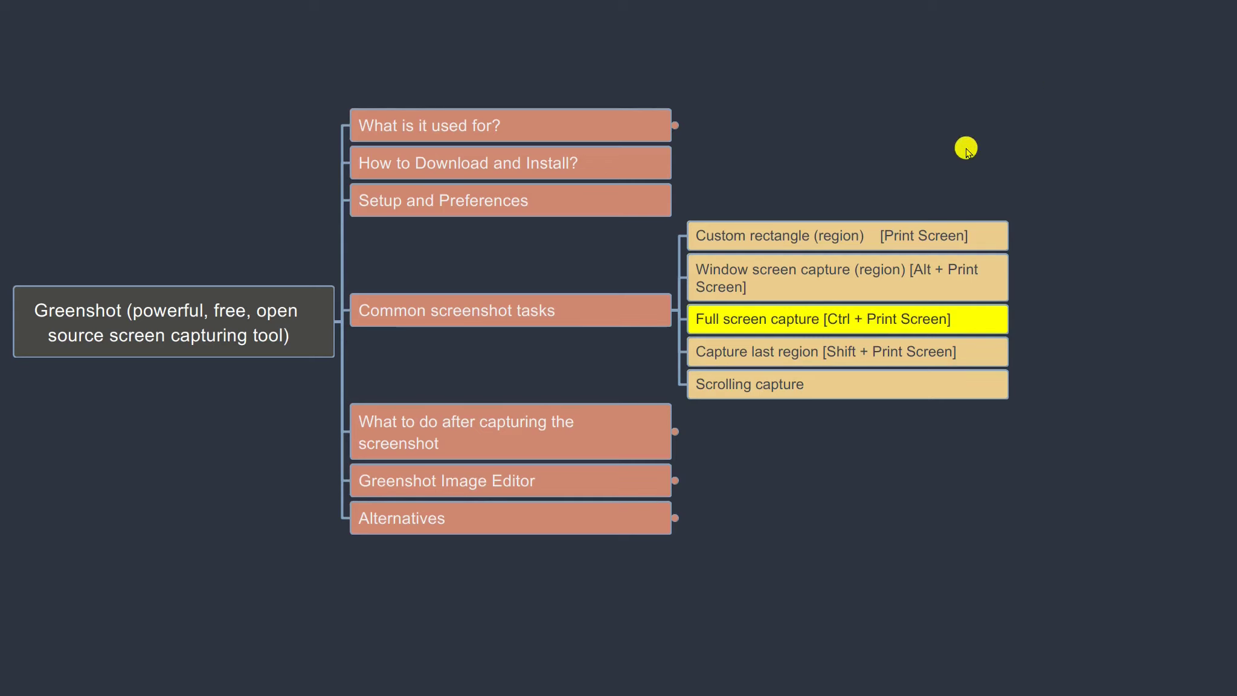
Step: Switch to the Word document and paste the full-screen capture below the window capture
key("alt+Tab")
key("ctrl+v")
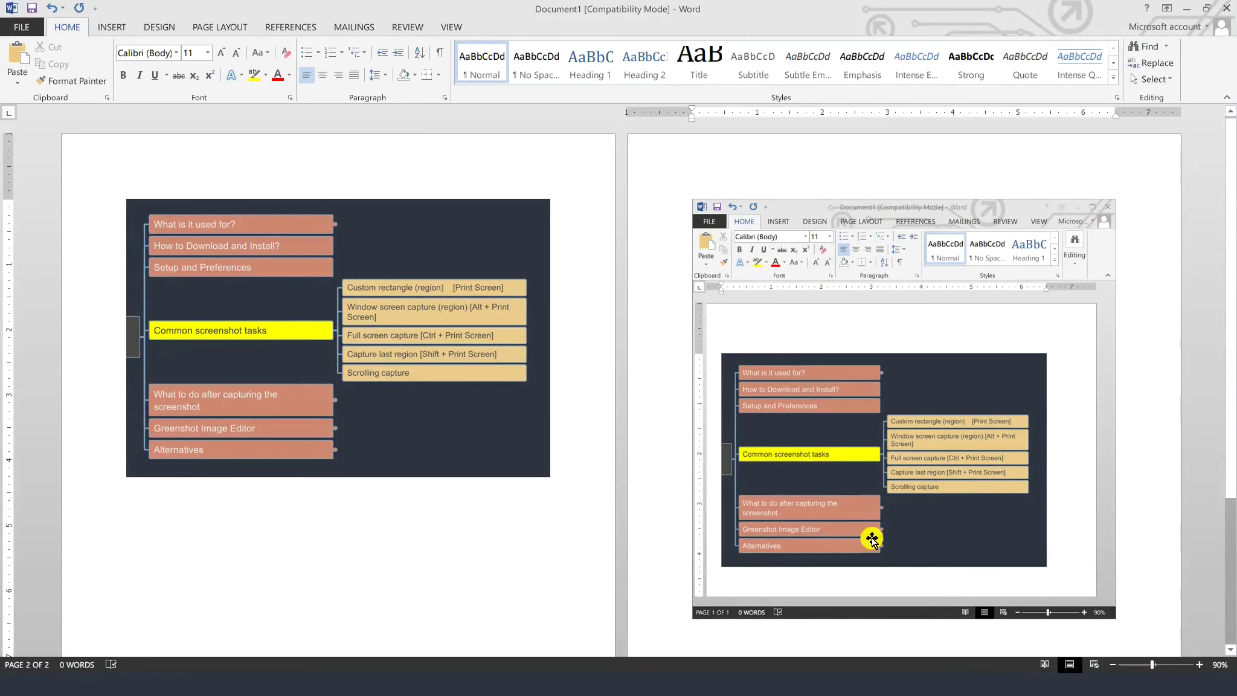
scroll(1139, 558, "down", 1)
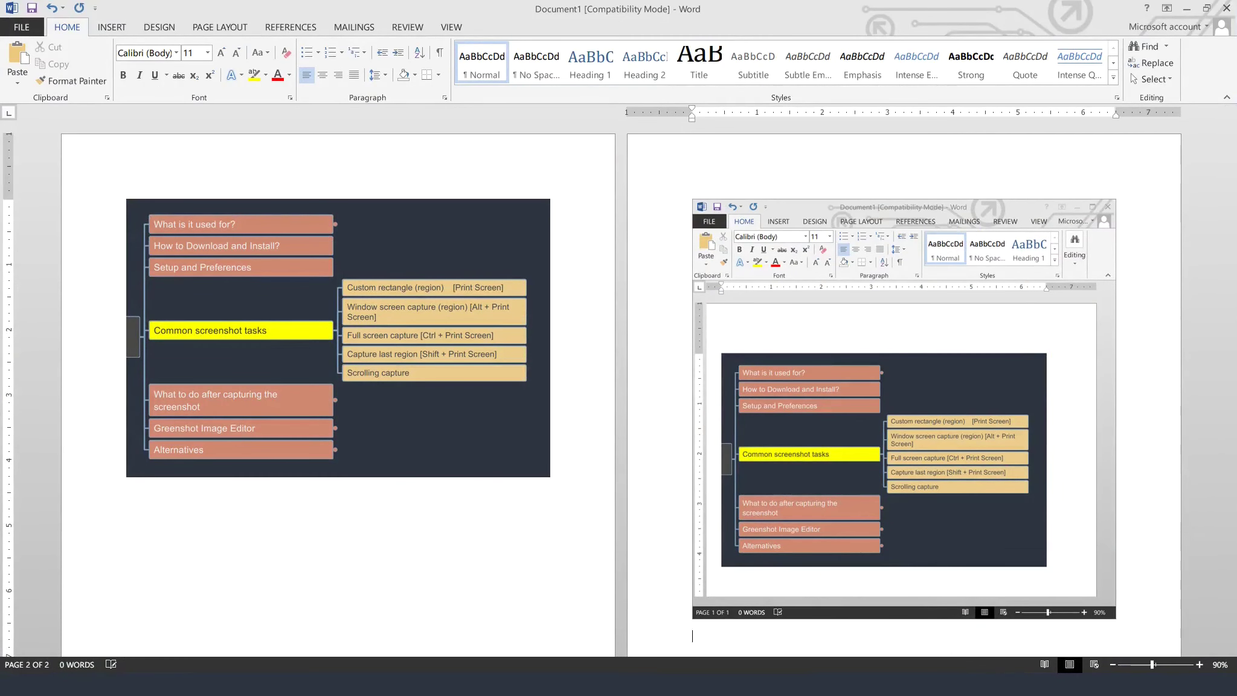
key("ctrl+v")
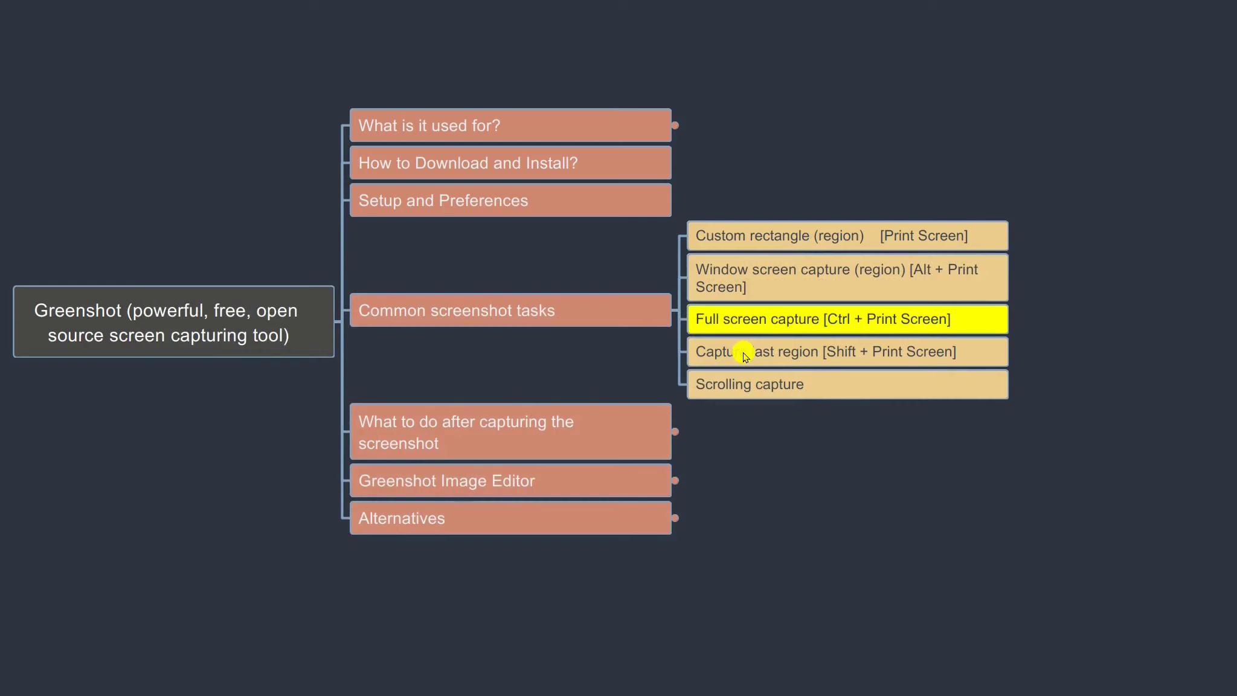
Step: Highlight the Capture last region, Custom rectangle and Window screen capture subtopics in turn in the mind map
left_click(881, 358)
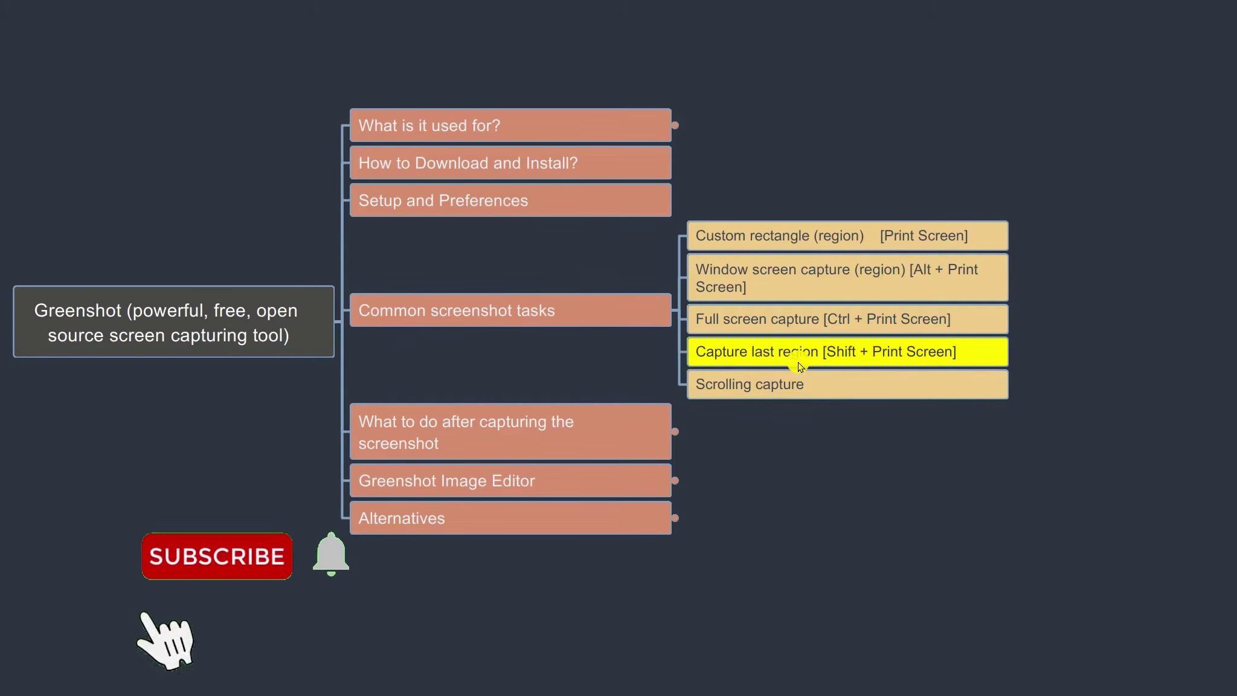
left_click(813, 241)
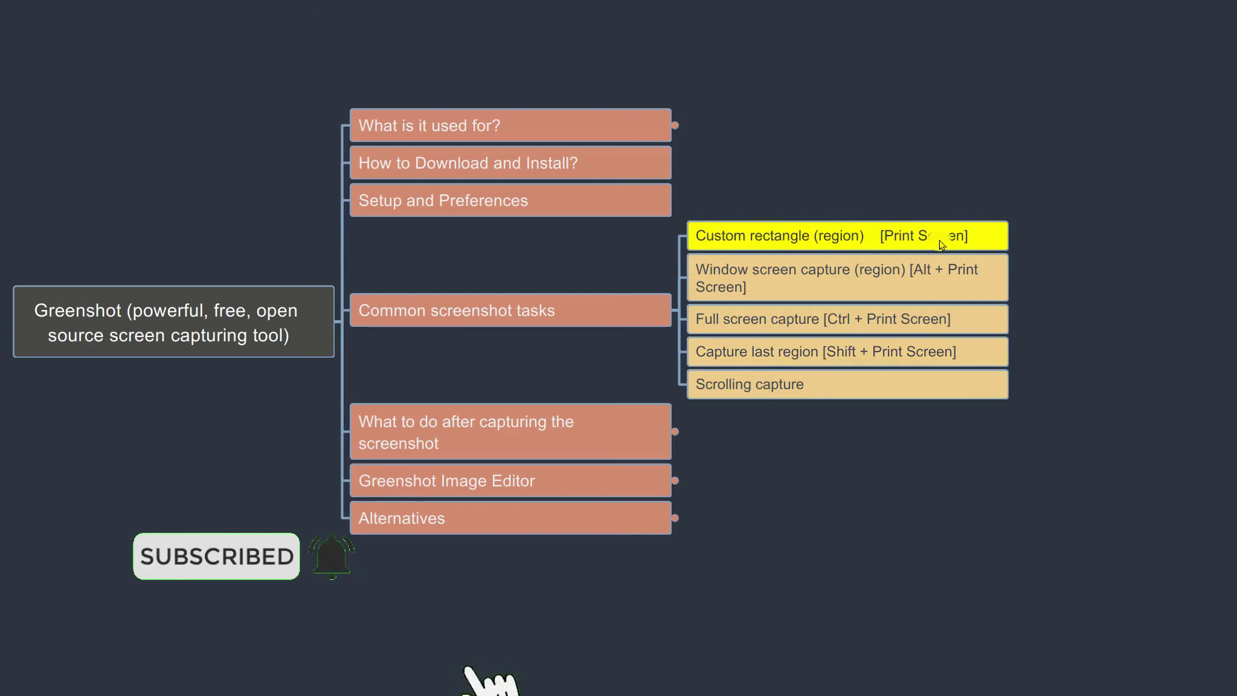
left_click(795, 288)
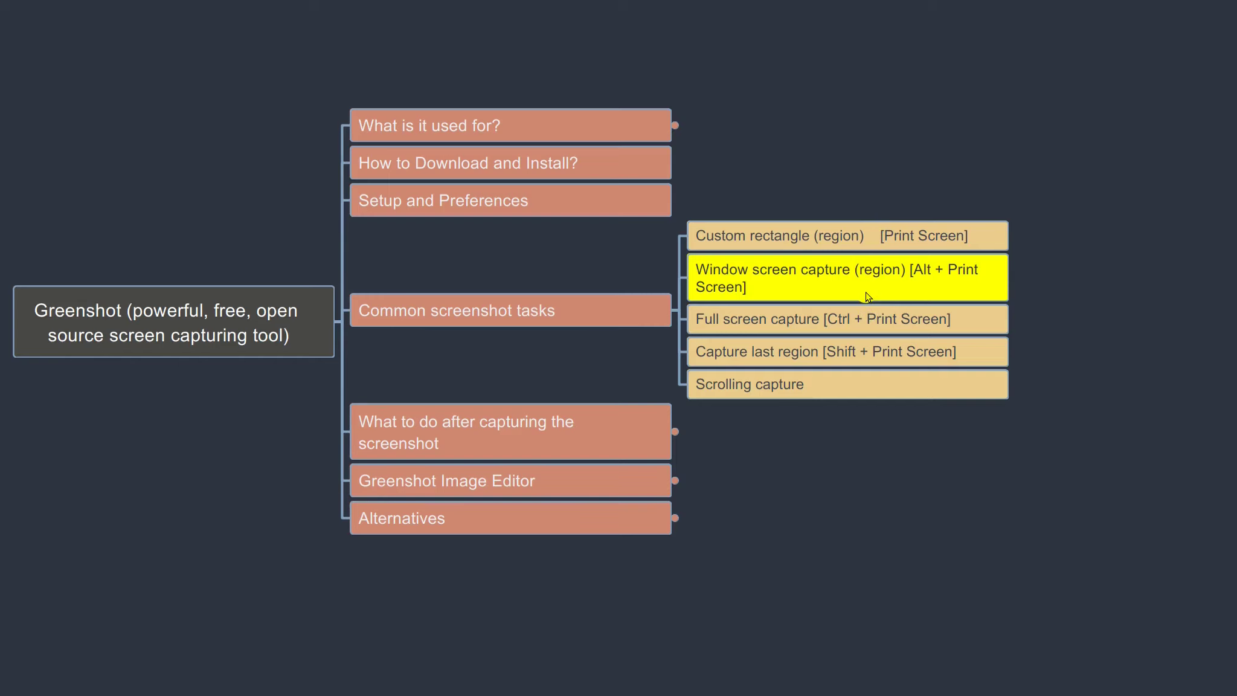
Step: Collapse Common screenshot tasks, expand What to do after capturing the screenshot, and highlight its copy to clipboard subtopic
left_click(675, 311)
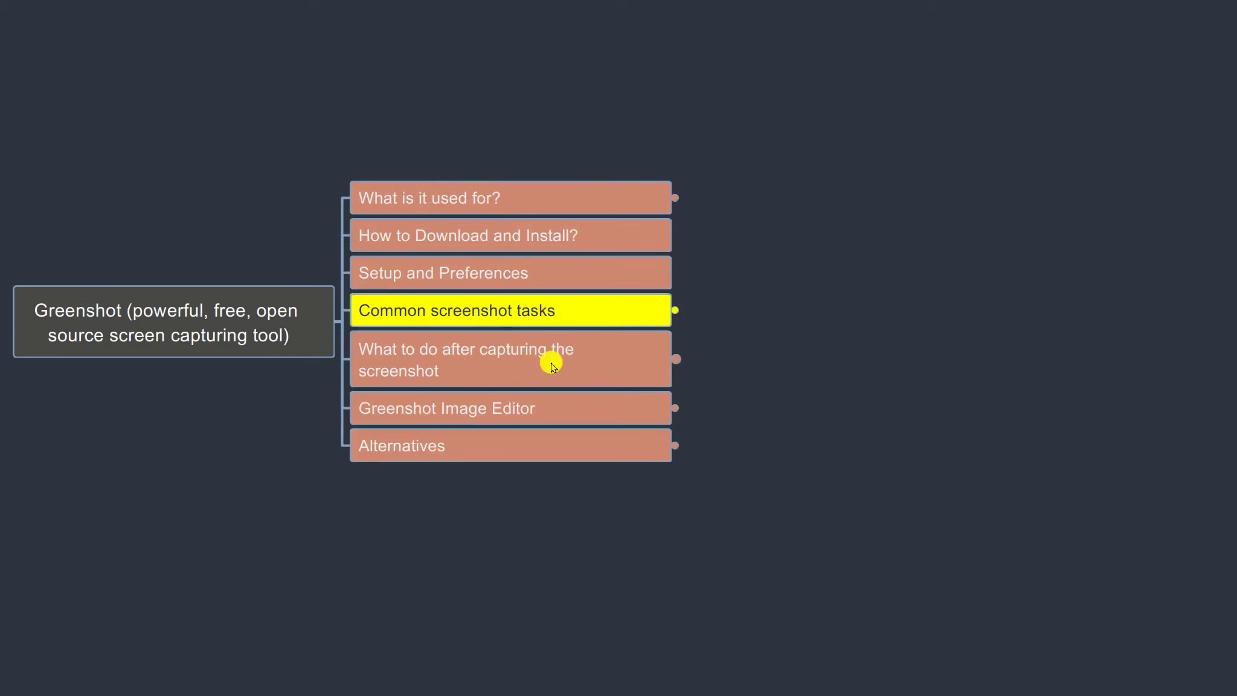
left_click(676, 359)
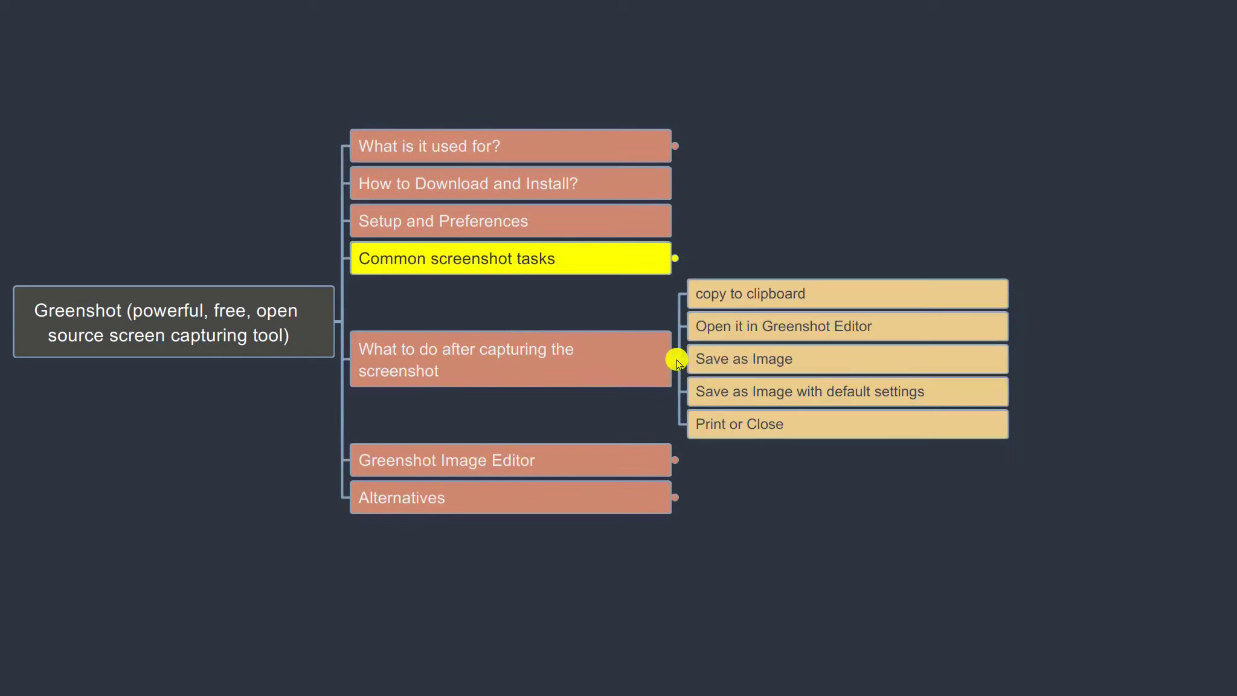
left_click(855, 298)
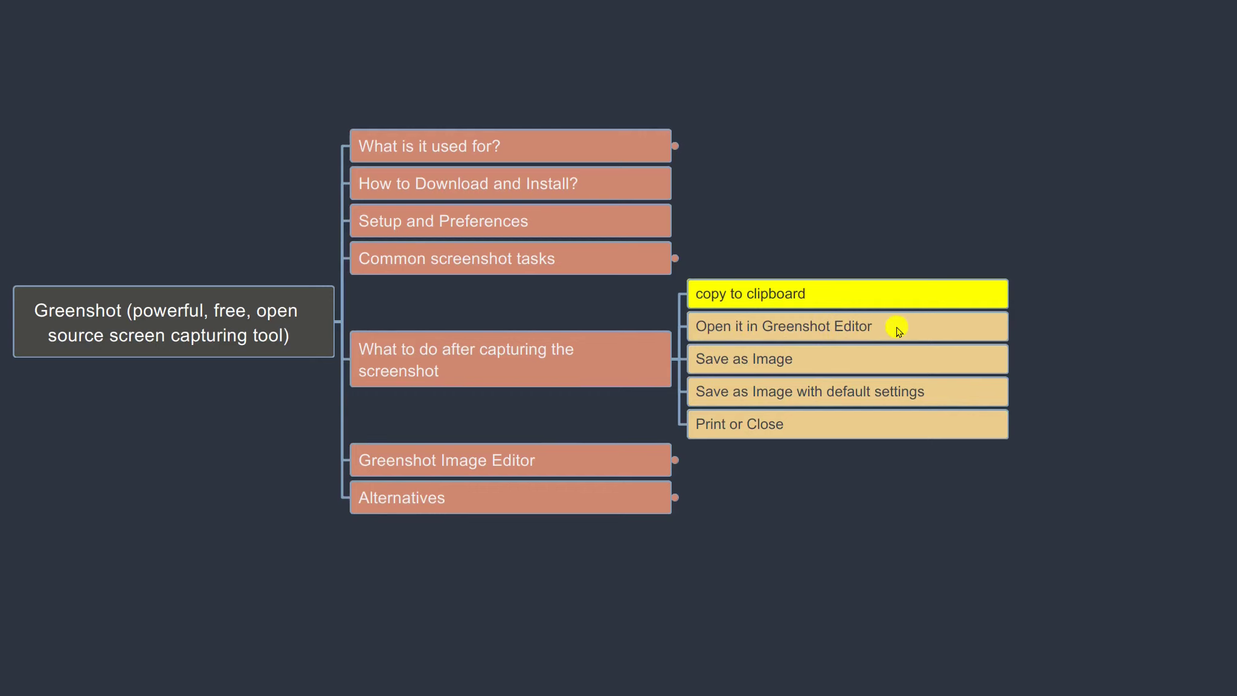
Step: Capture the region around the mind map's first four topics with Greenshot and choose to save it through the save dialog
key("Print")
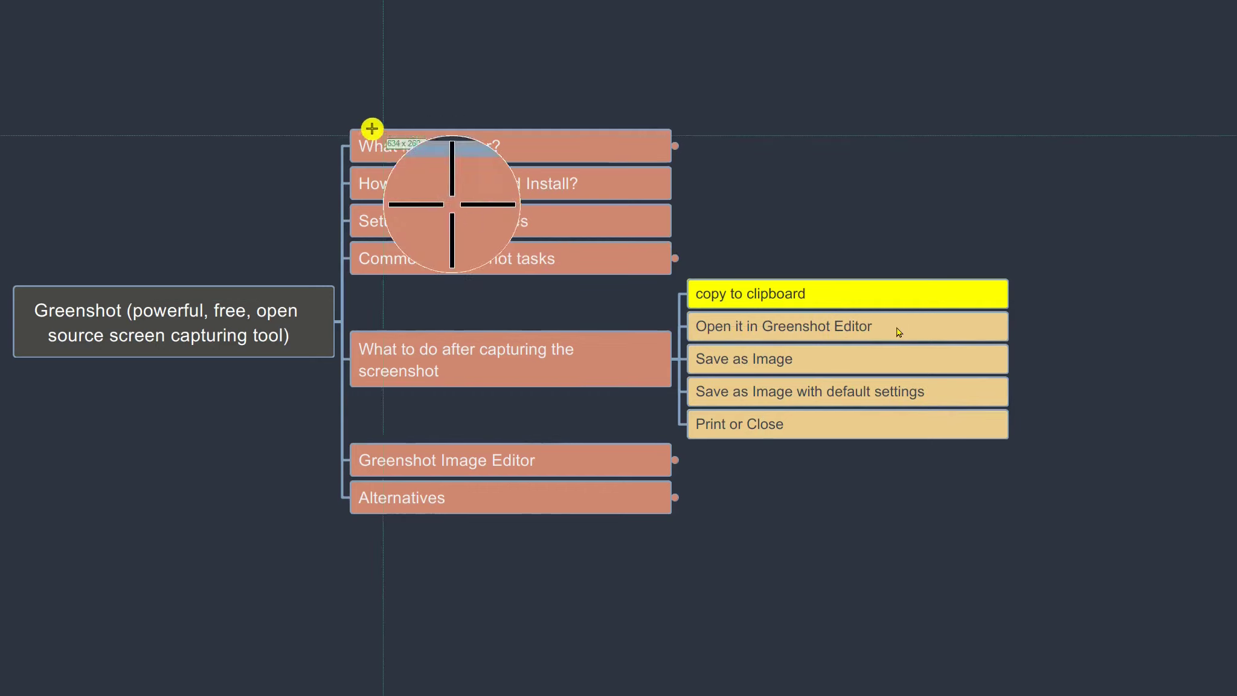
left_click_drag(343, 112, 682, 284)
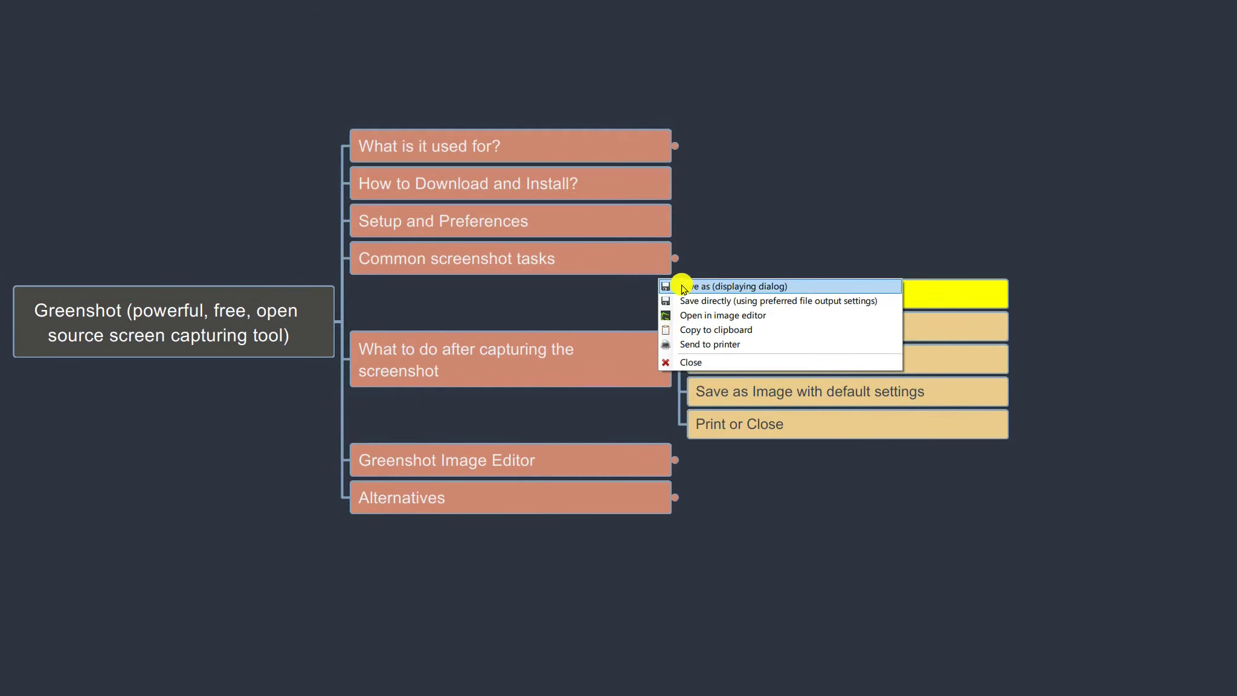
left_click(686, 292)
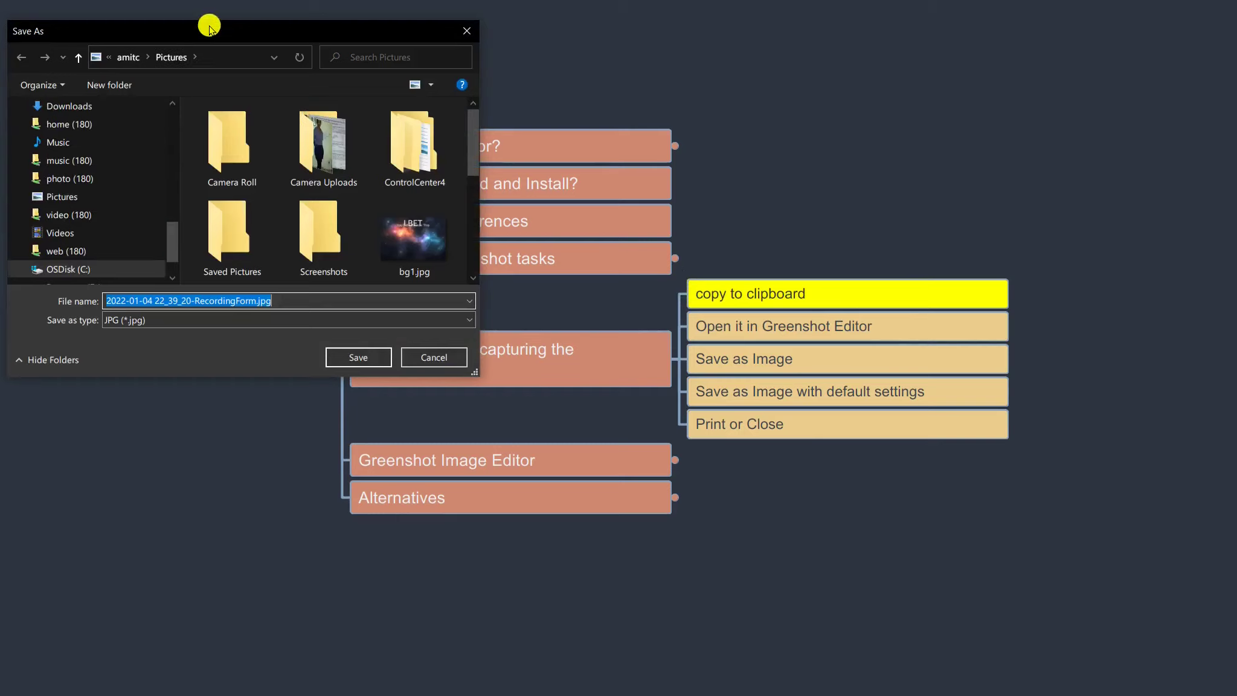
Step: Save the captured image as test in JPG format in the Pictures folder
left_click_drag(221, 33, 463, 107)
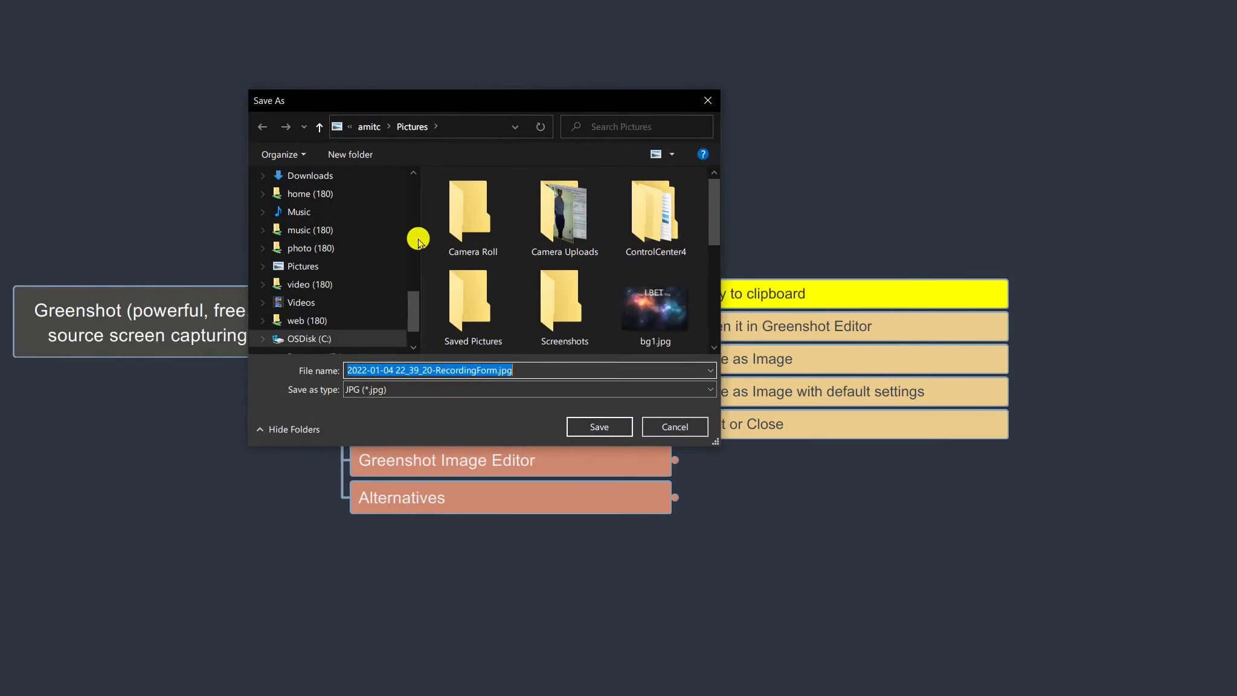
left_click_drag(420, 238, 294, 238)
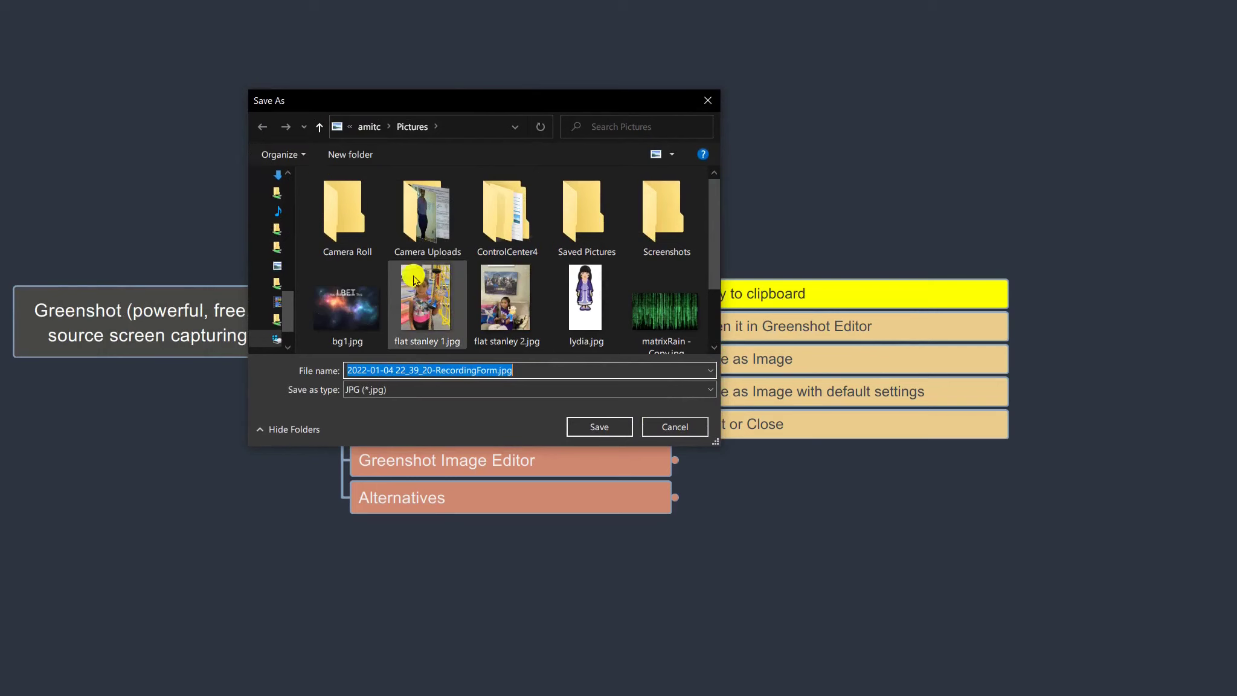
scroll(450, 237, "down", 2)
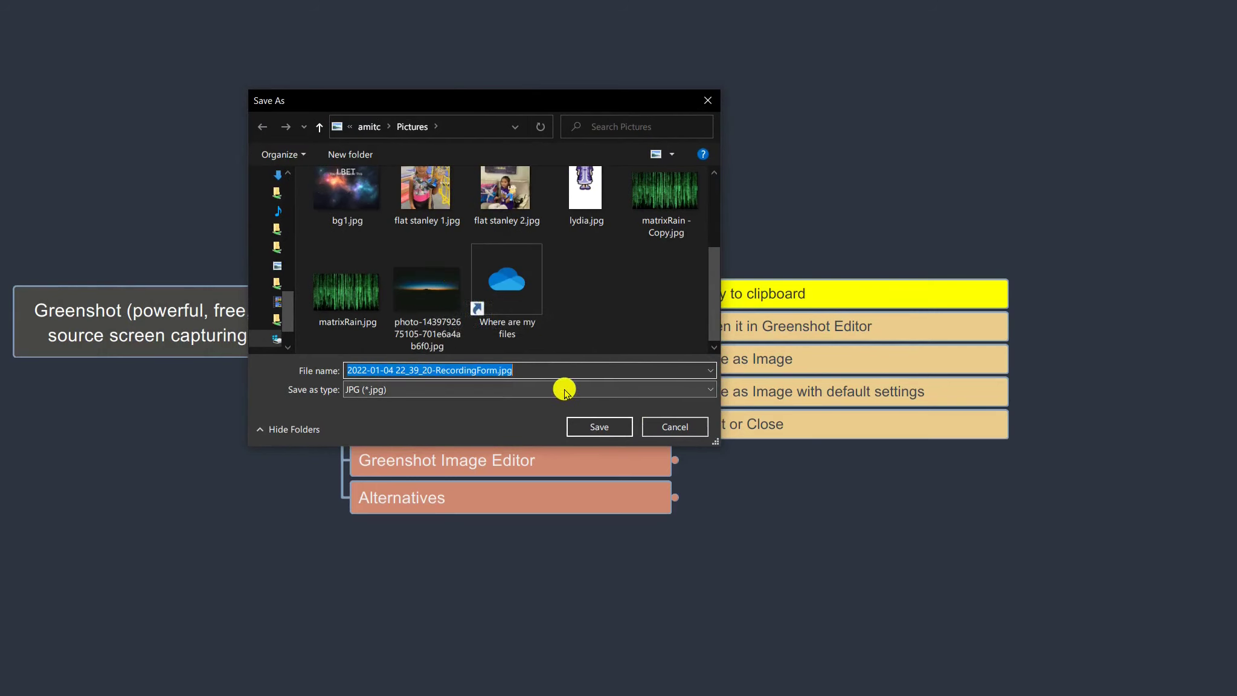
type("test")
key("Return")
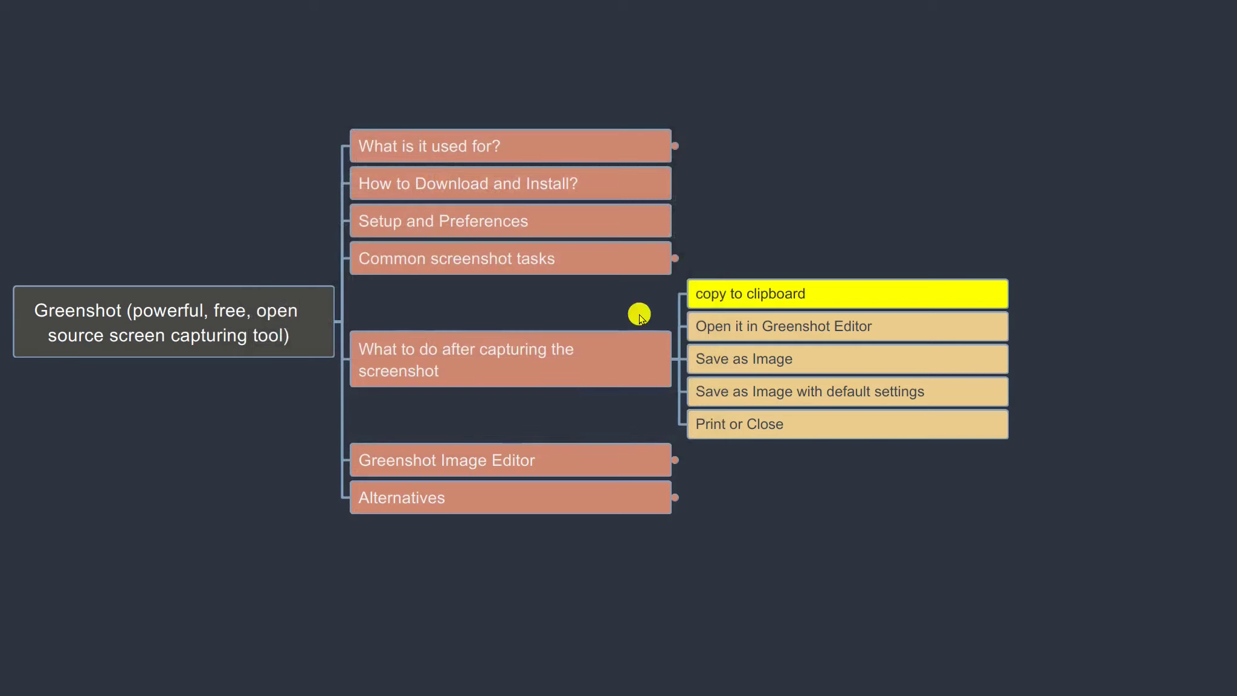
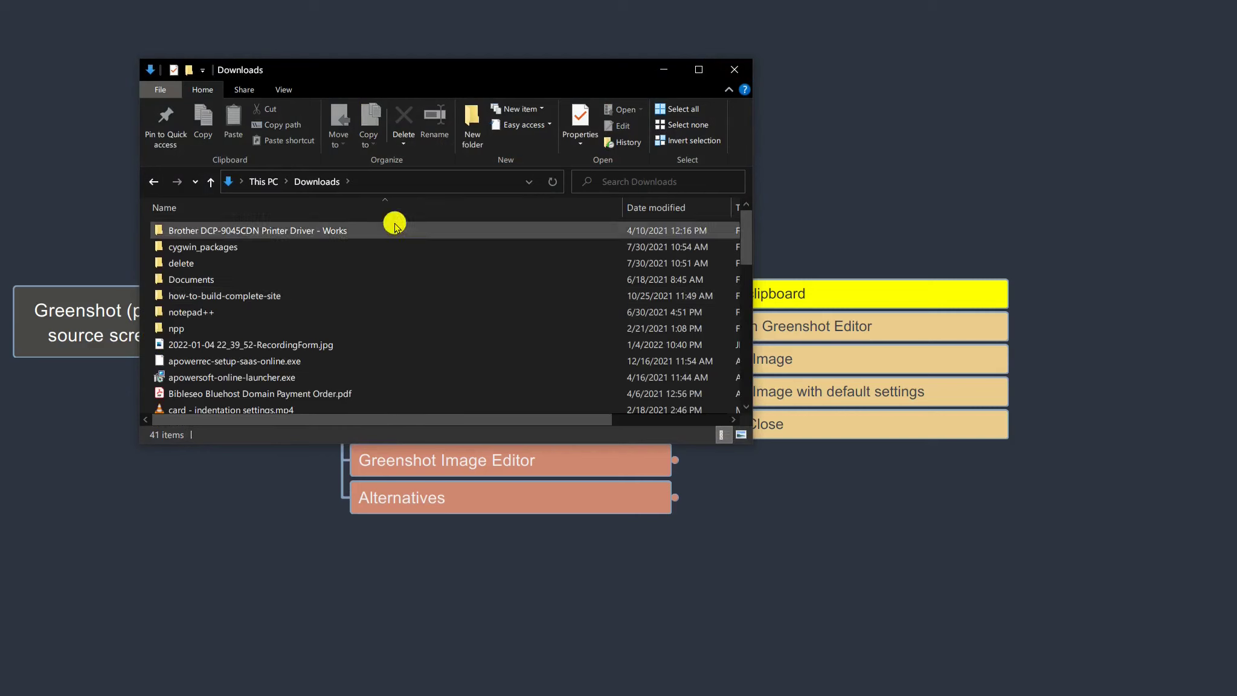
left_click(700, 207)
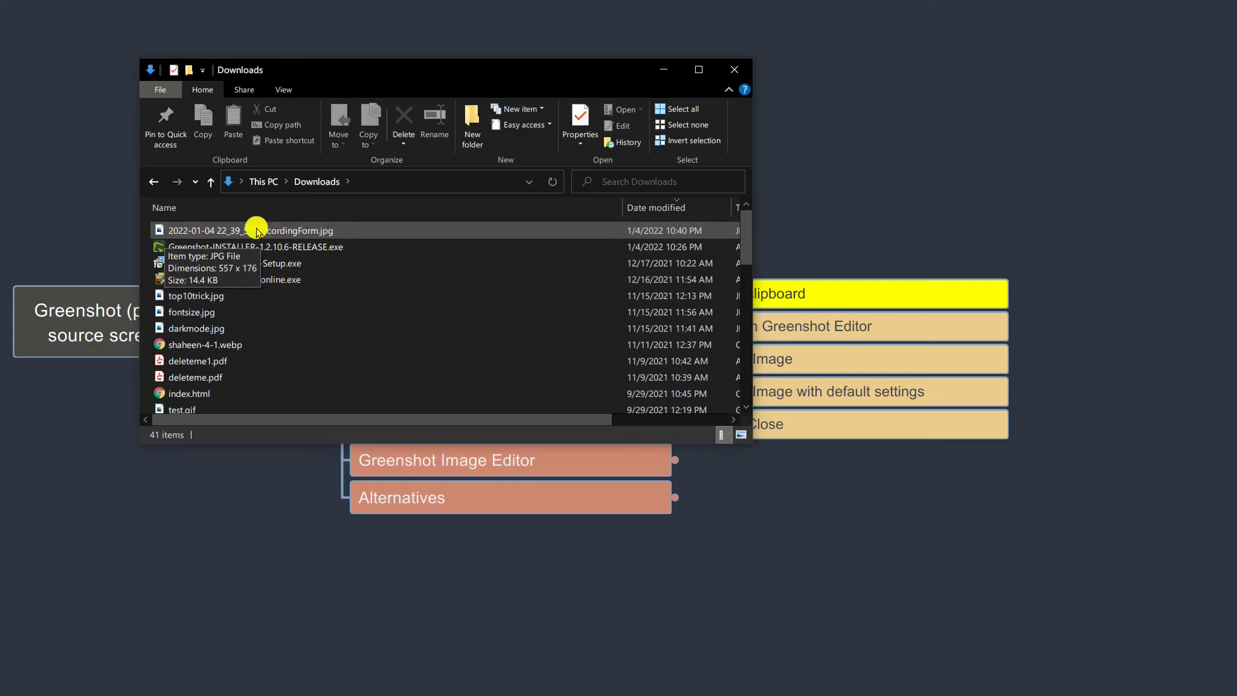
left_click(305, 231)
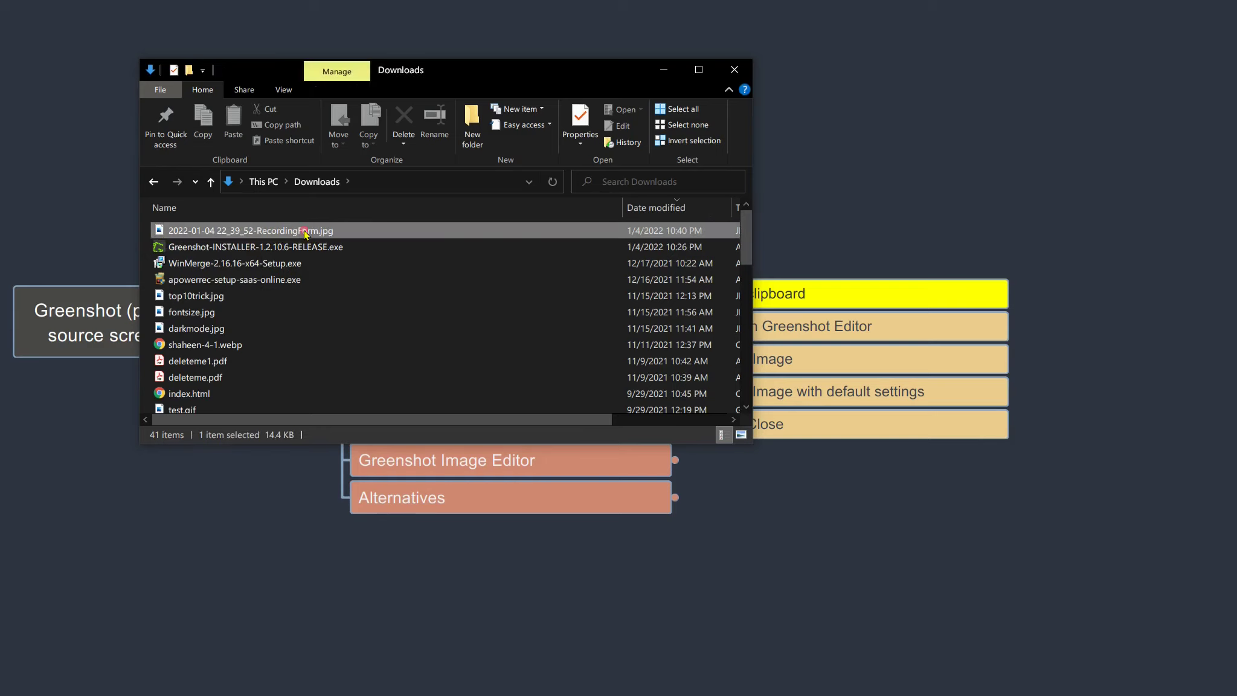
key("Return")
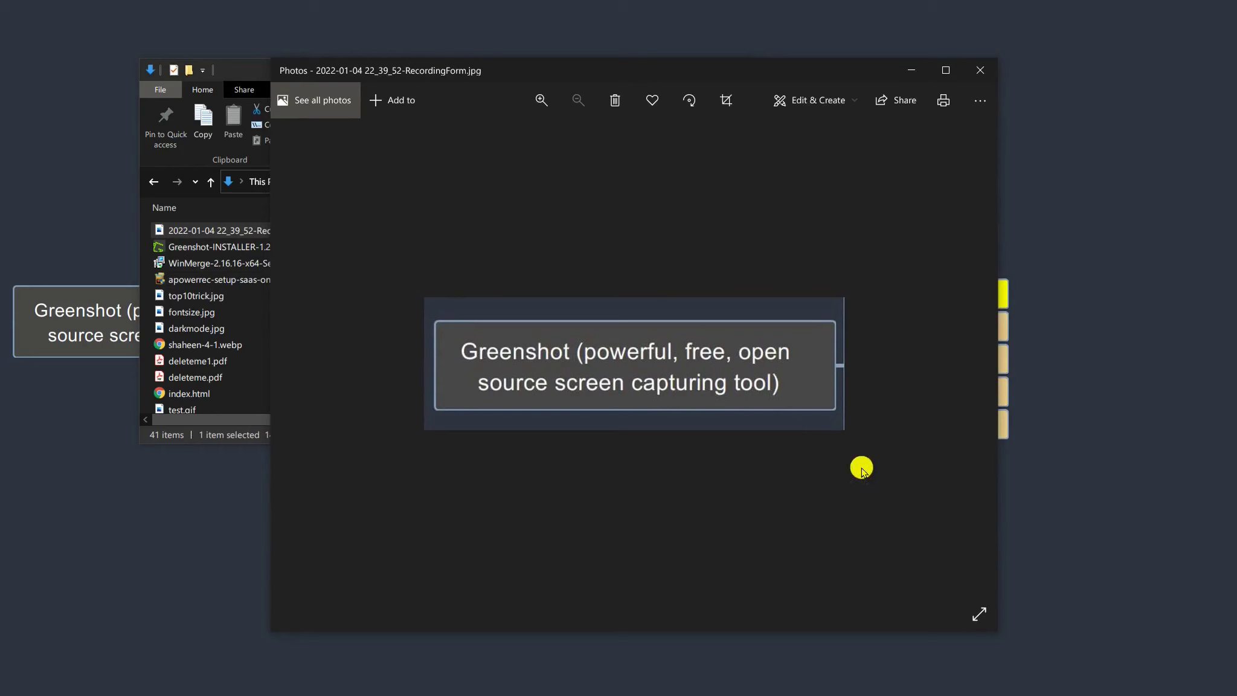
left_click(981, 72)
Step: Capture the Downloads window with Greenshot and save it directly using the preferred file output settings
left_click_drag(608, 67, 631, 95)
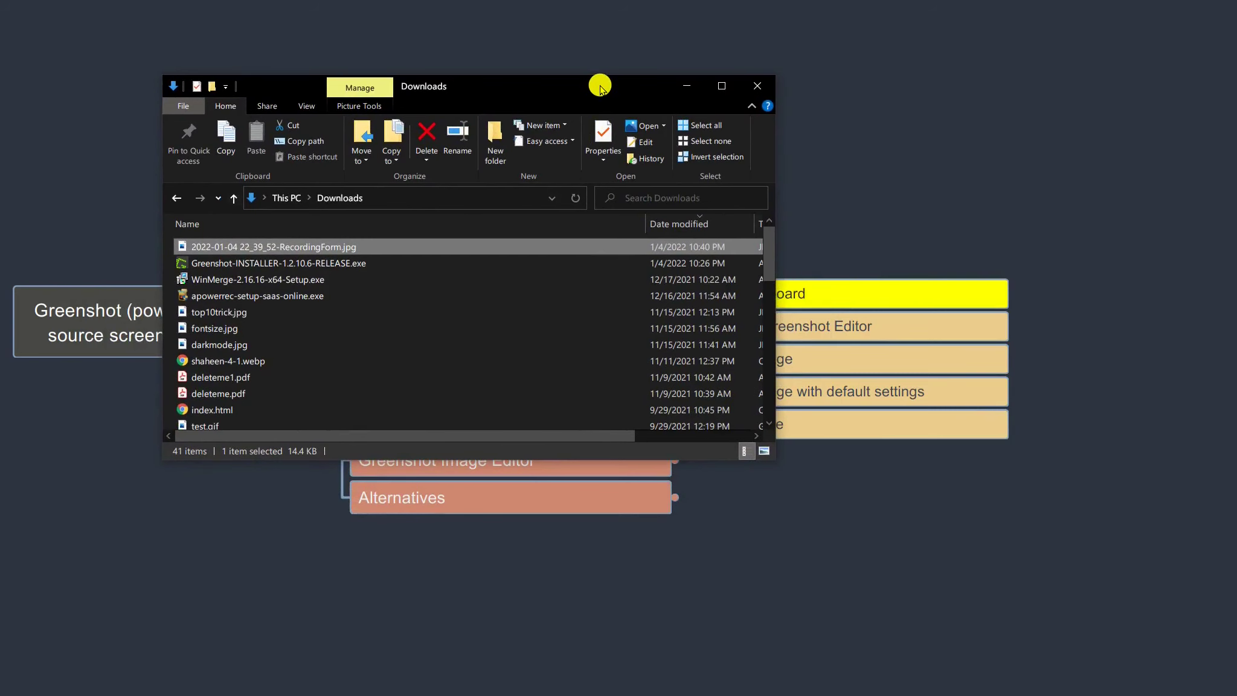
key("alt+Print")
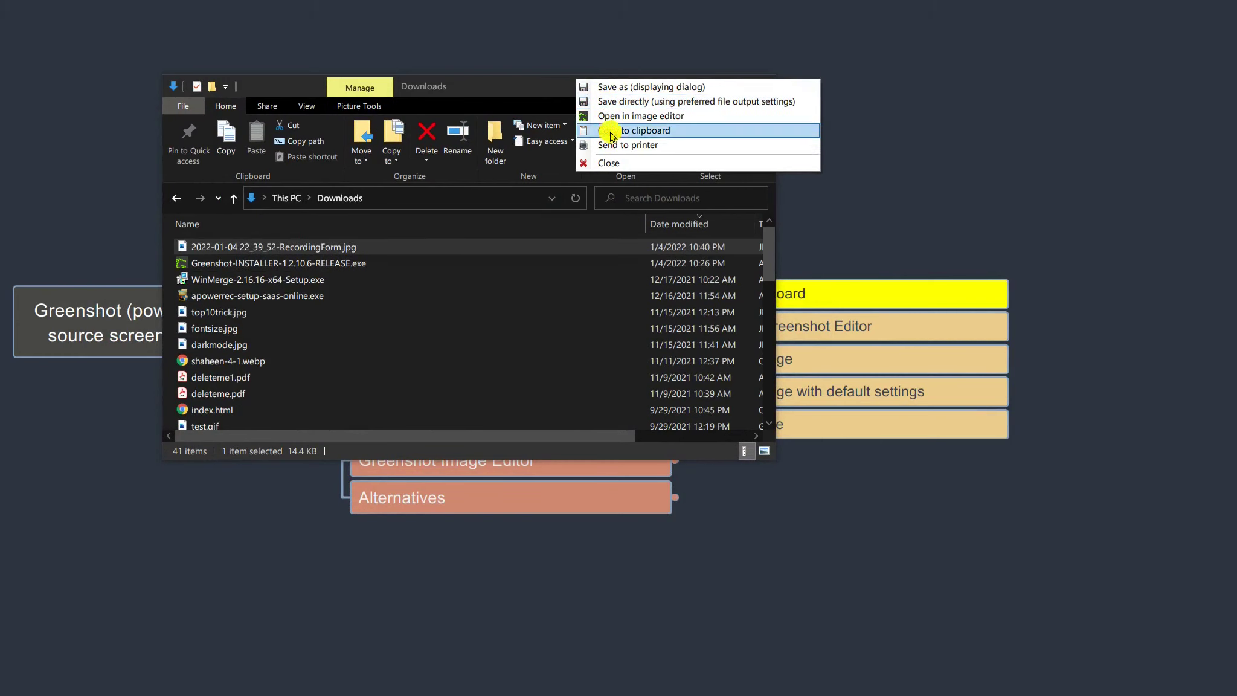
left_click(629, 106)
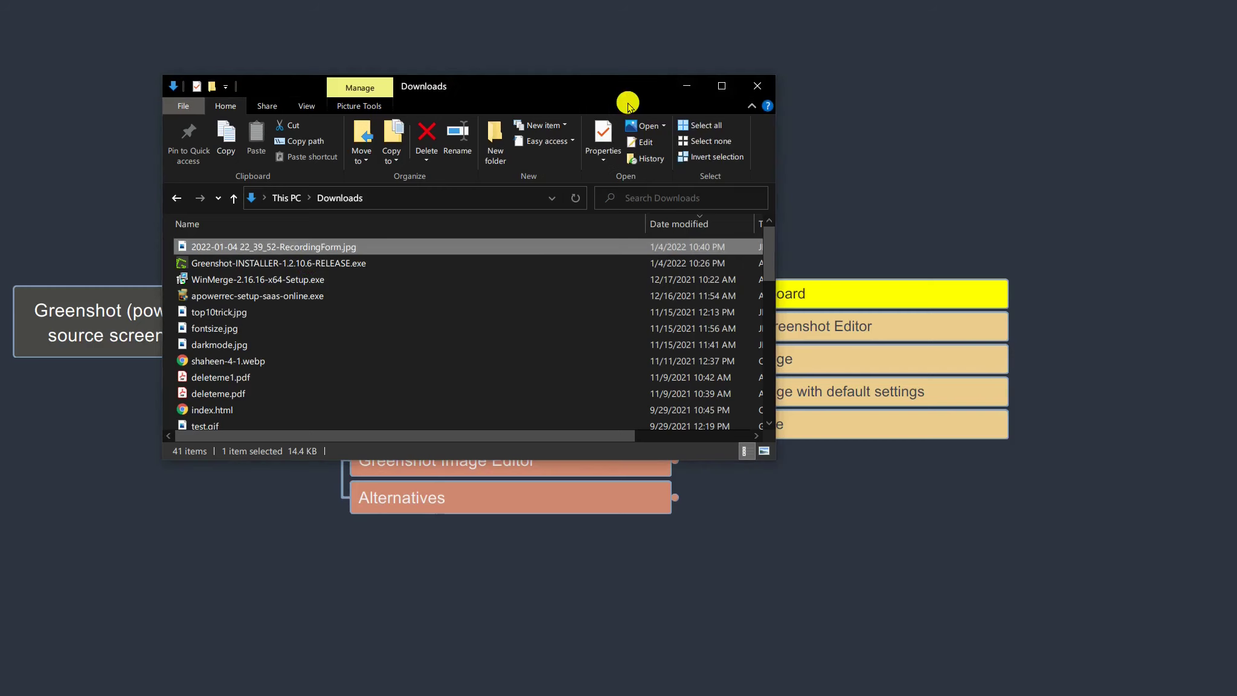
left_click(686, 224)
left_click(687, 226)
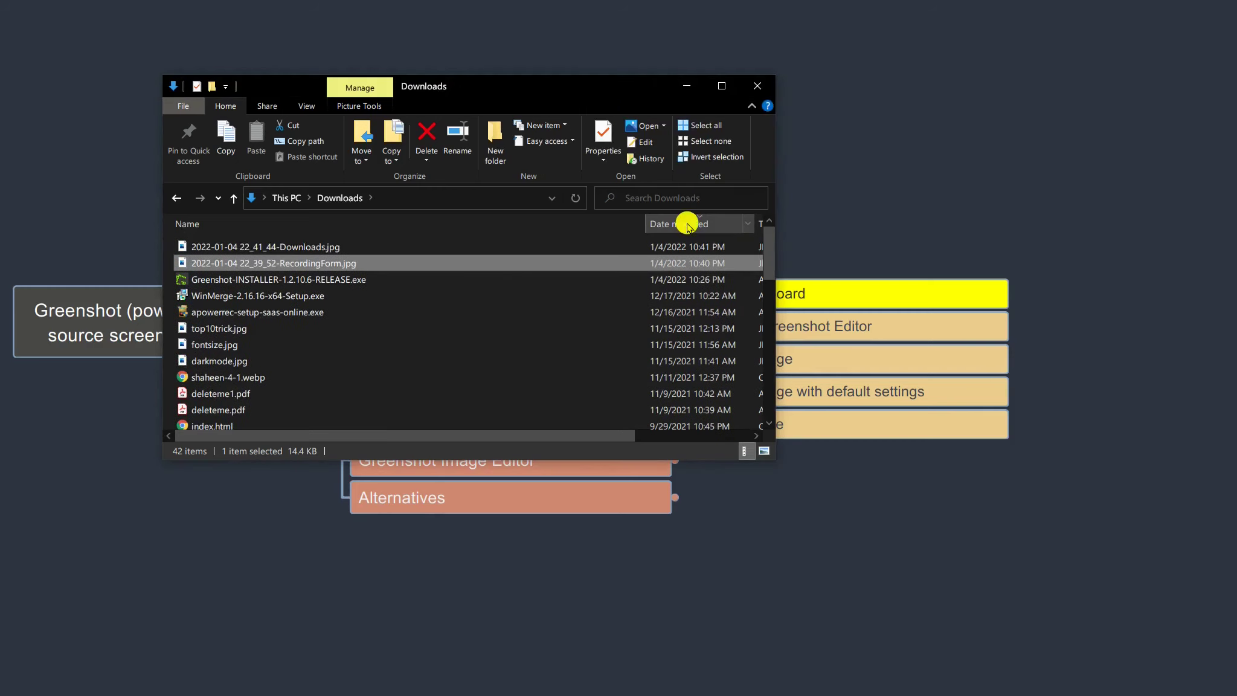
mouse_move(256, 249)
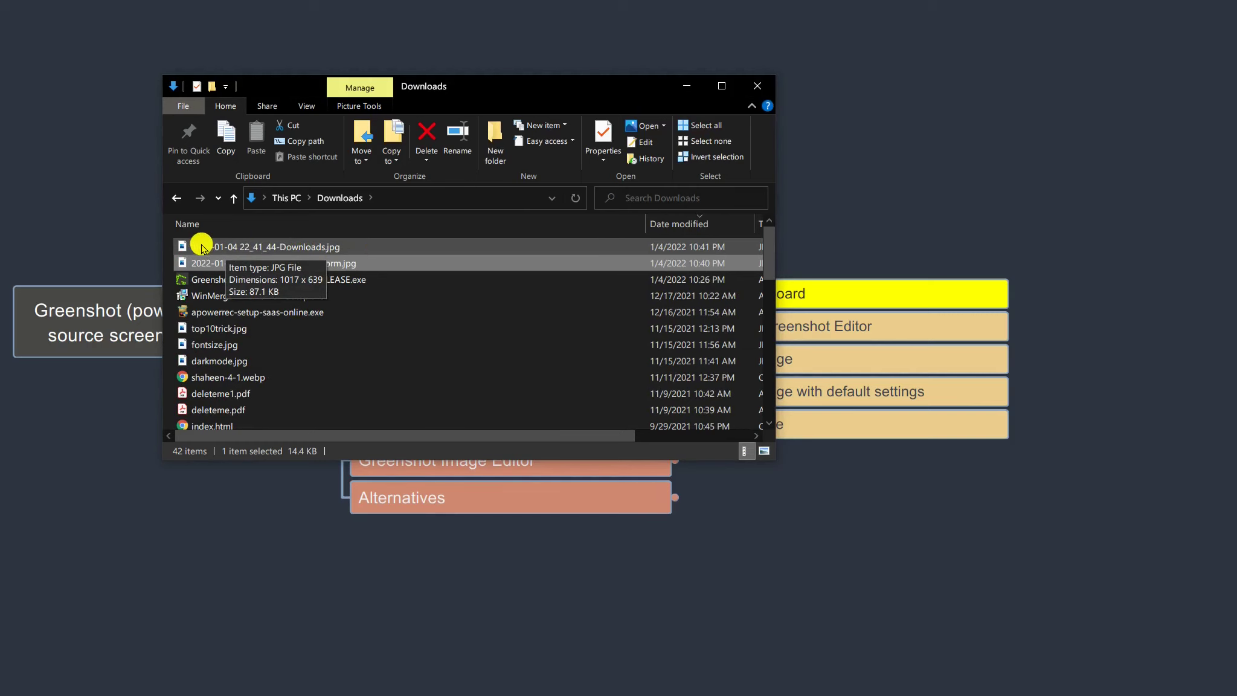
double_click(325, 246)
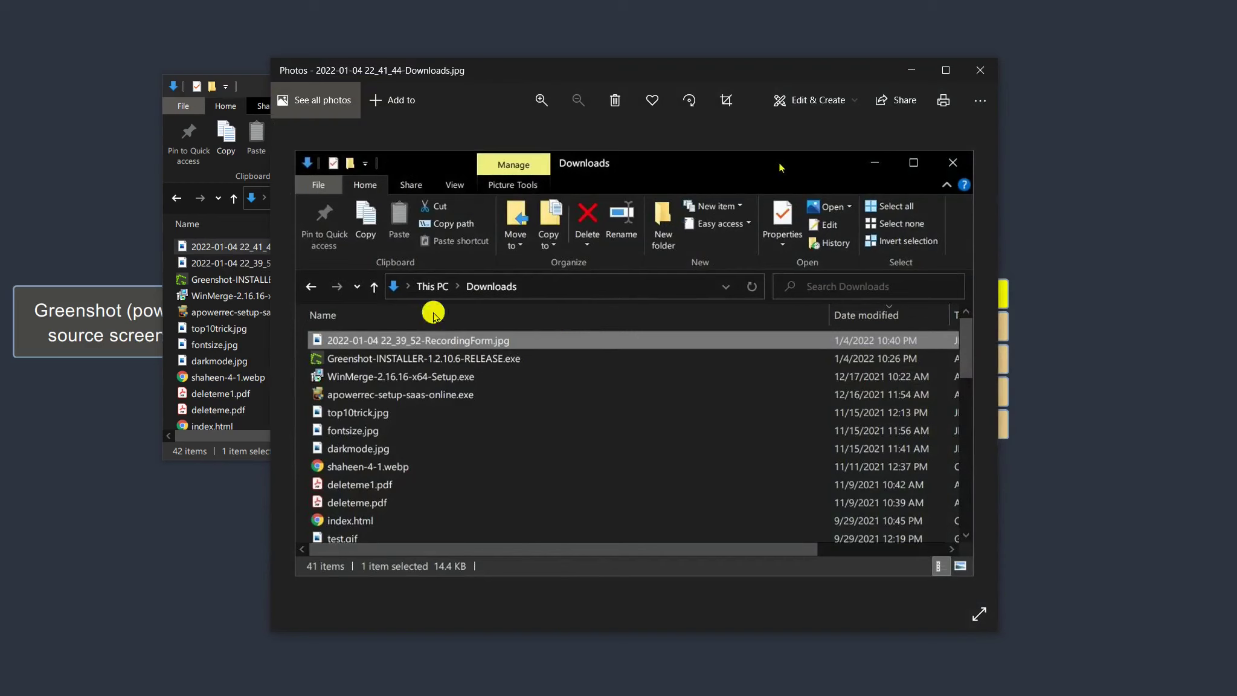
left_click(979, 70)
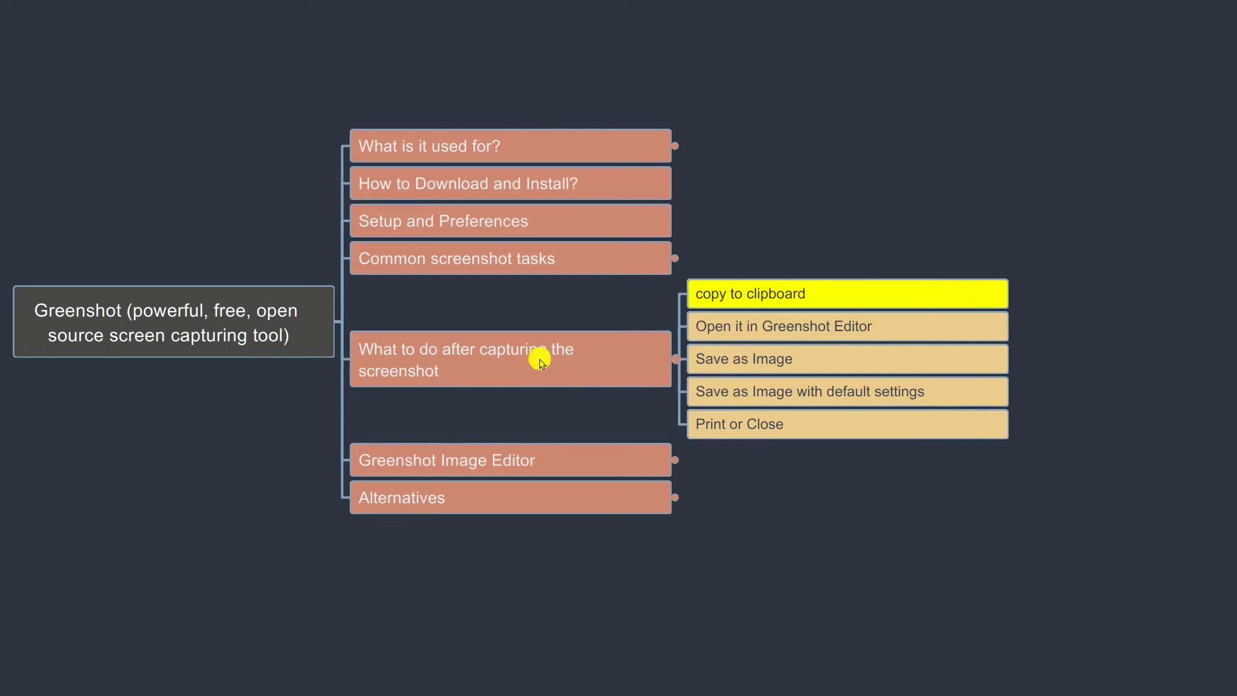
Step: Highlight the Open it in Greenshot Editor subtopic in the mind map
left_click(823, 331)
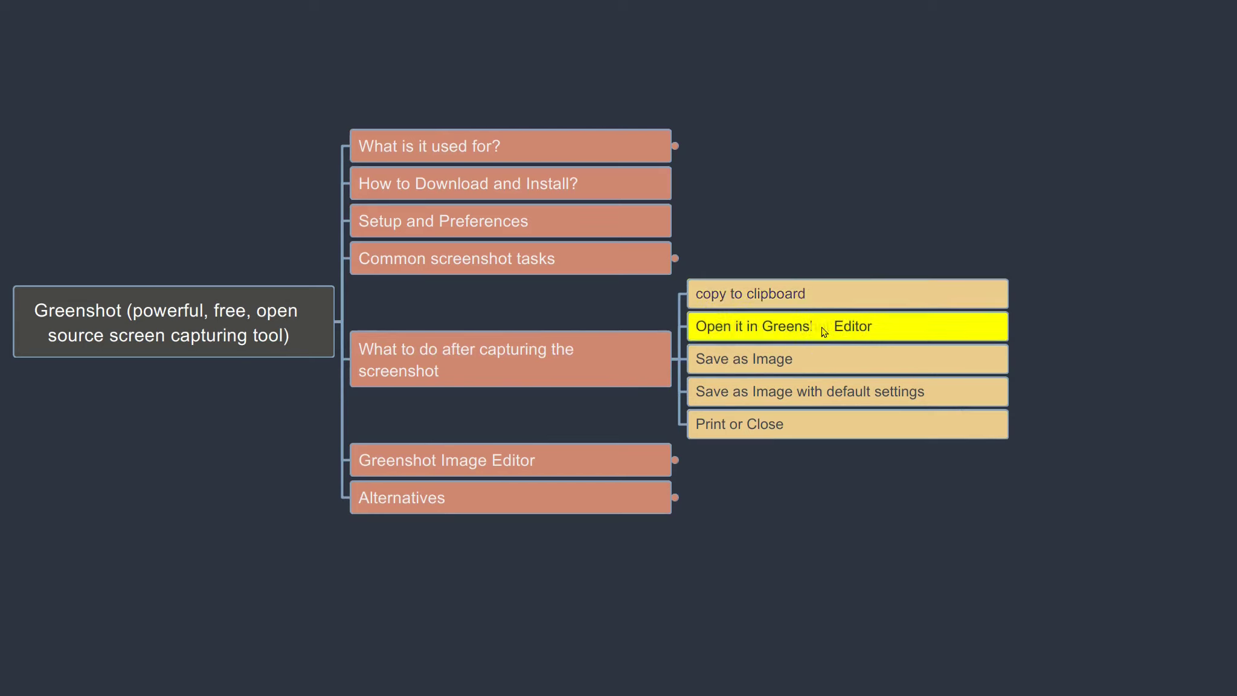